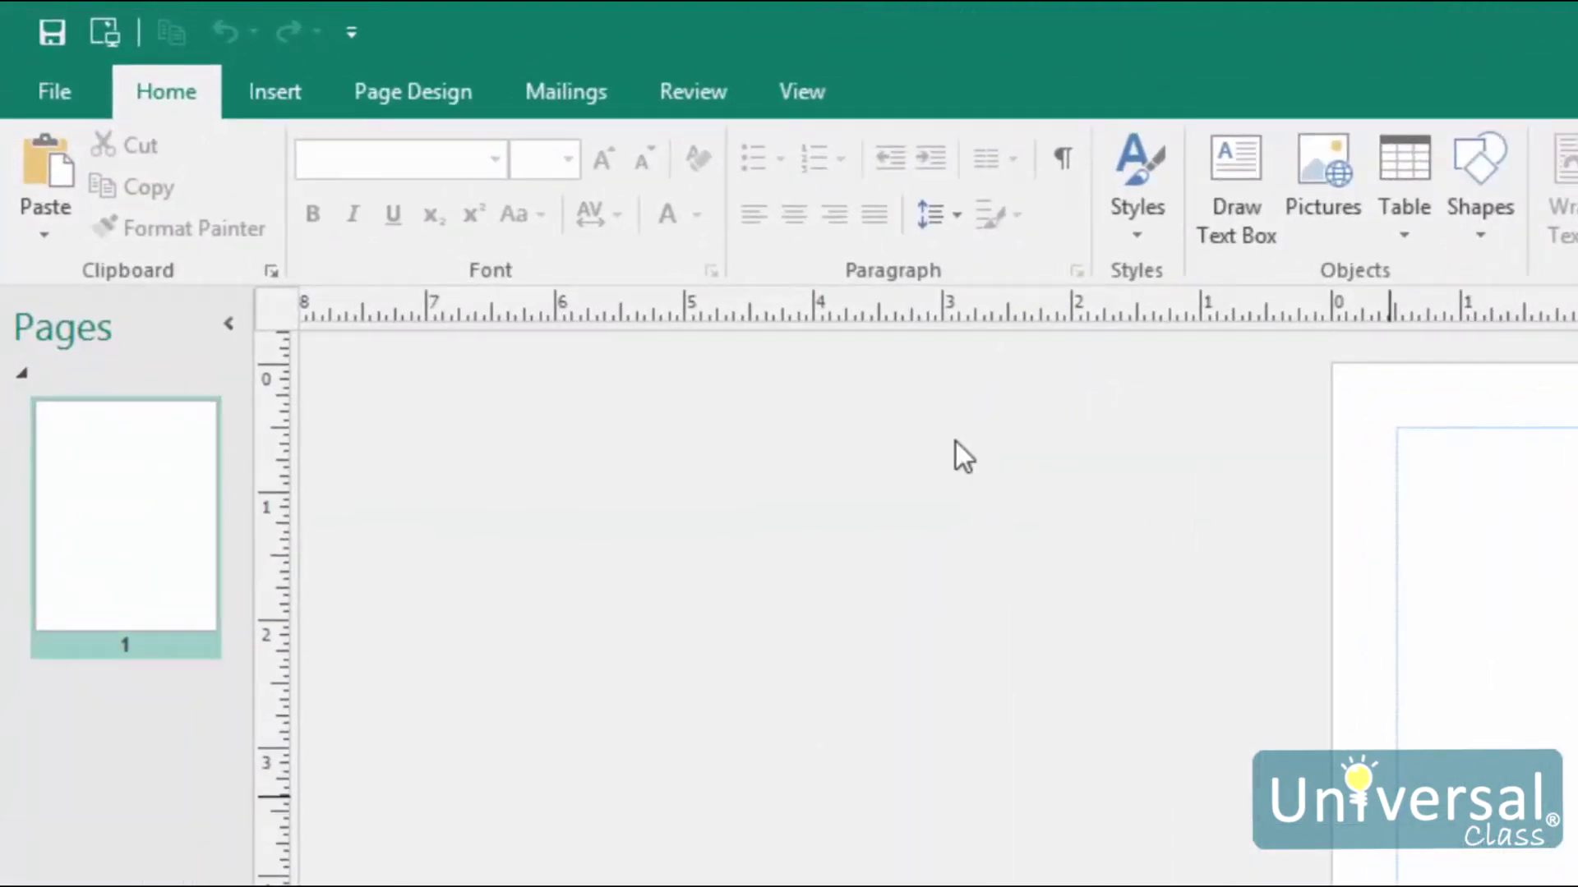
- Draw a blue Magnetic Disk cylinder shape near the top-left of the page
left_click(272, 90)
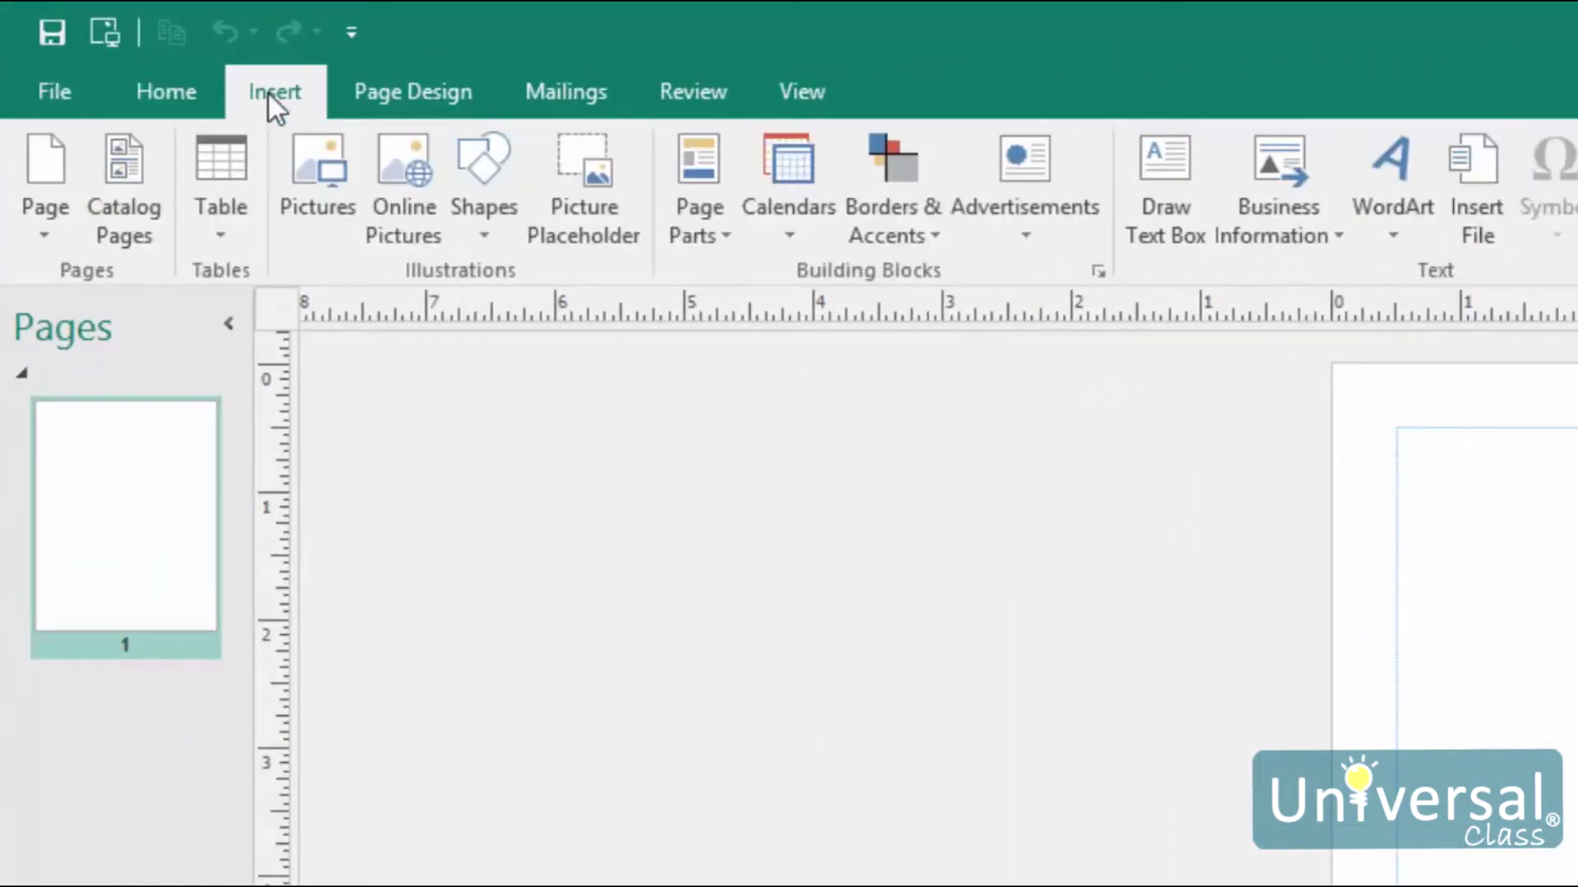
left_click(491, 223)
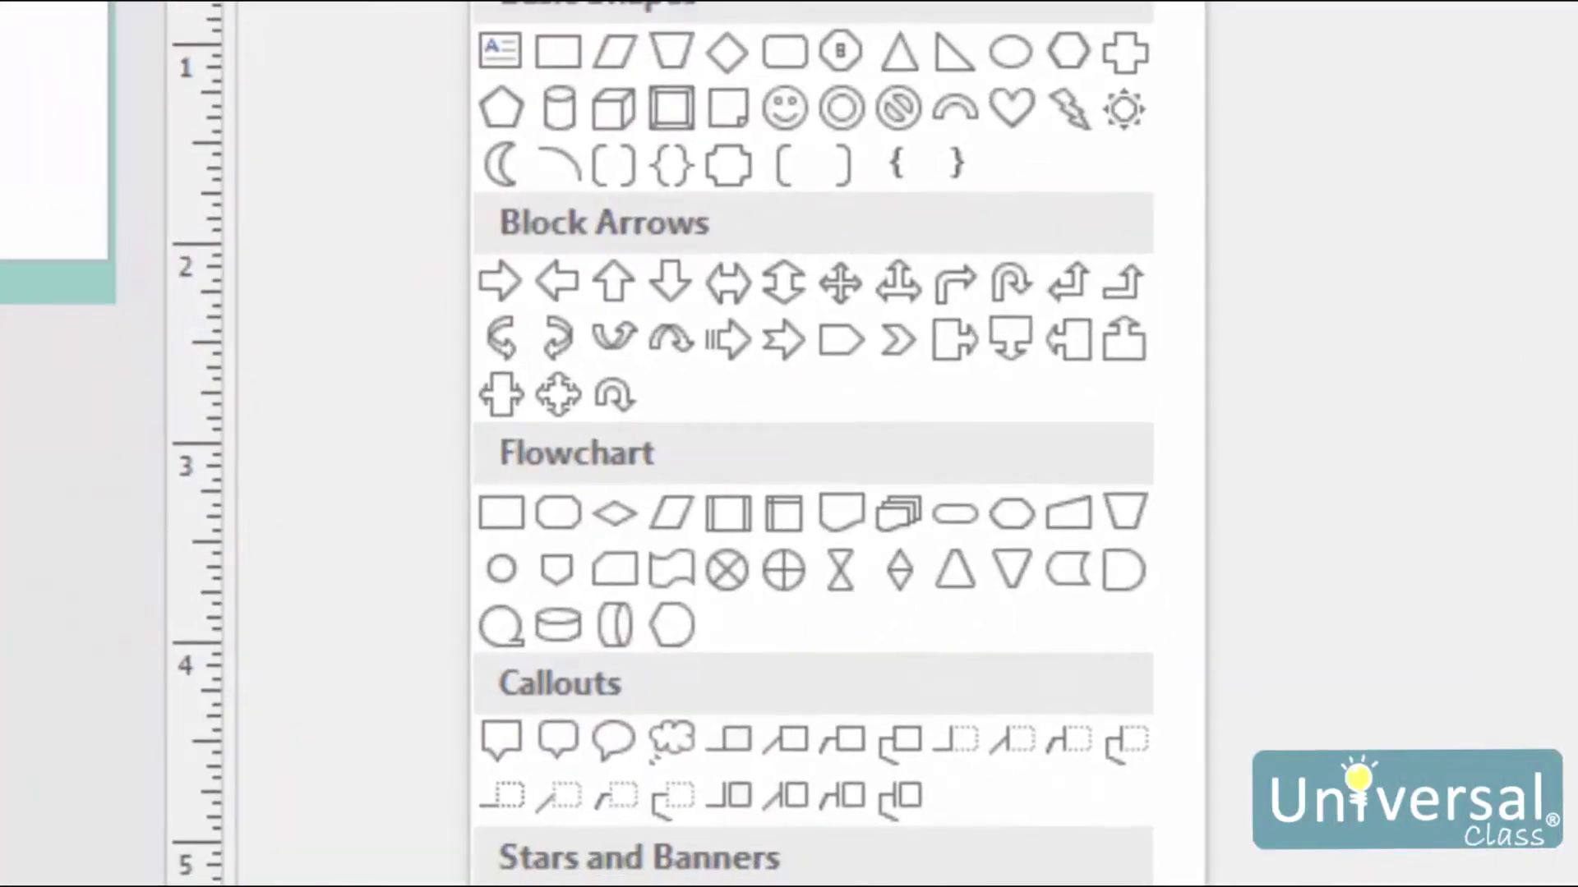
left_click(557, 629)
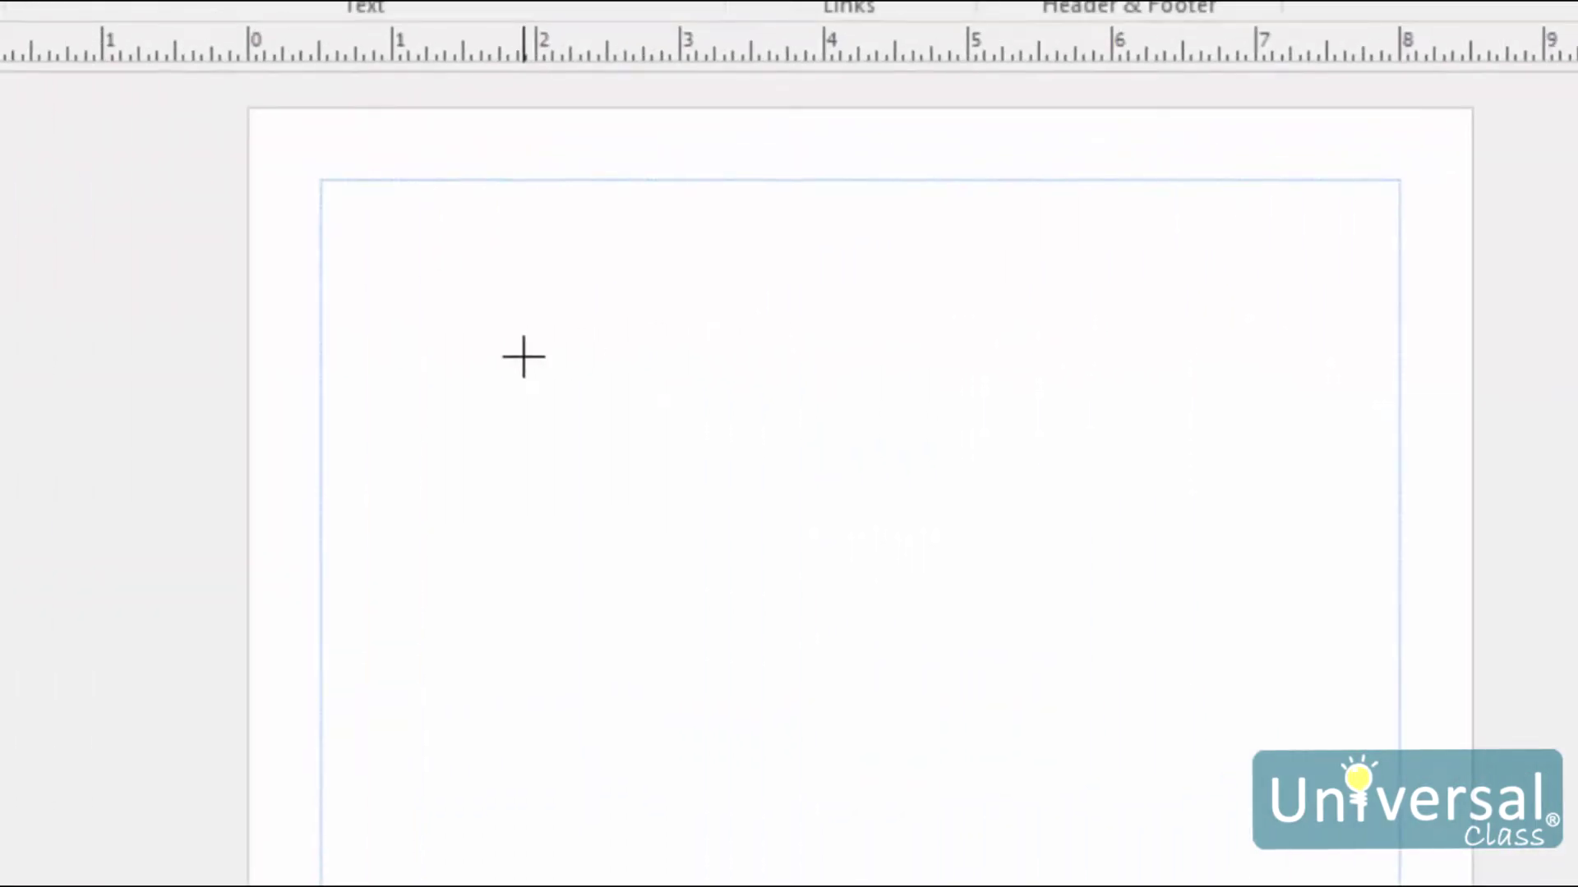
left_click_drag(524, 356, 748, 462)
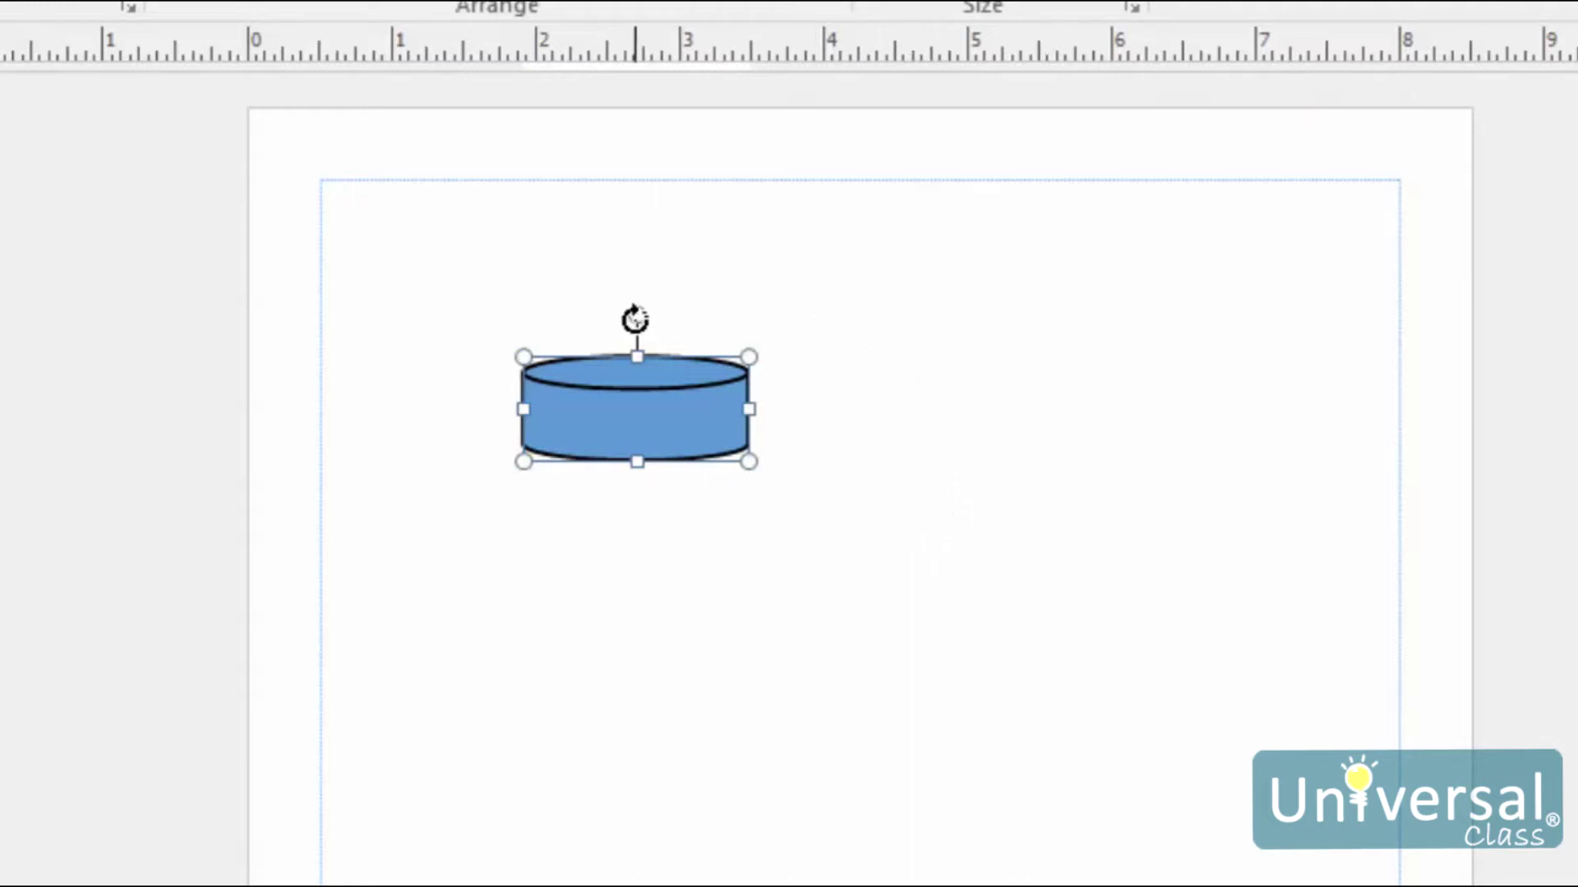
- Test the rotation handle, resize the cylinder with its handles, and drag it lower on the page
mouse_move(637, 315)
left_mouse_down()
mouse_move(599, 341)
mouse_move(628, 313)
left_mouse_up()
left_click(922, 530)
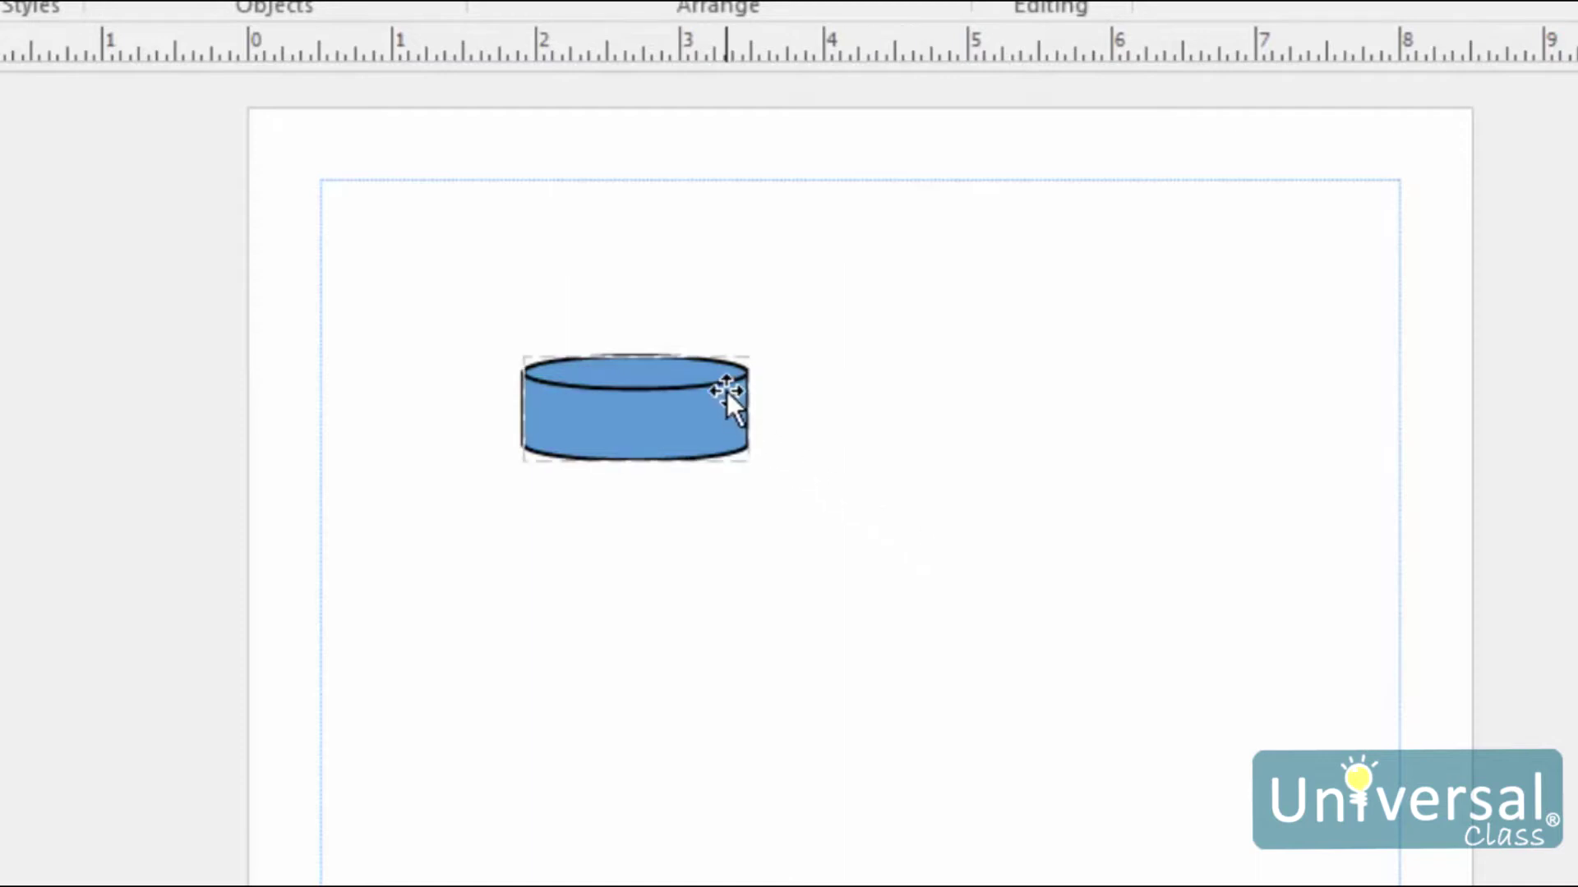
left_click(701, 421)
left_click_drag(748, 408, 870, 401)
left_click_drag(698, 461, 698, 507)
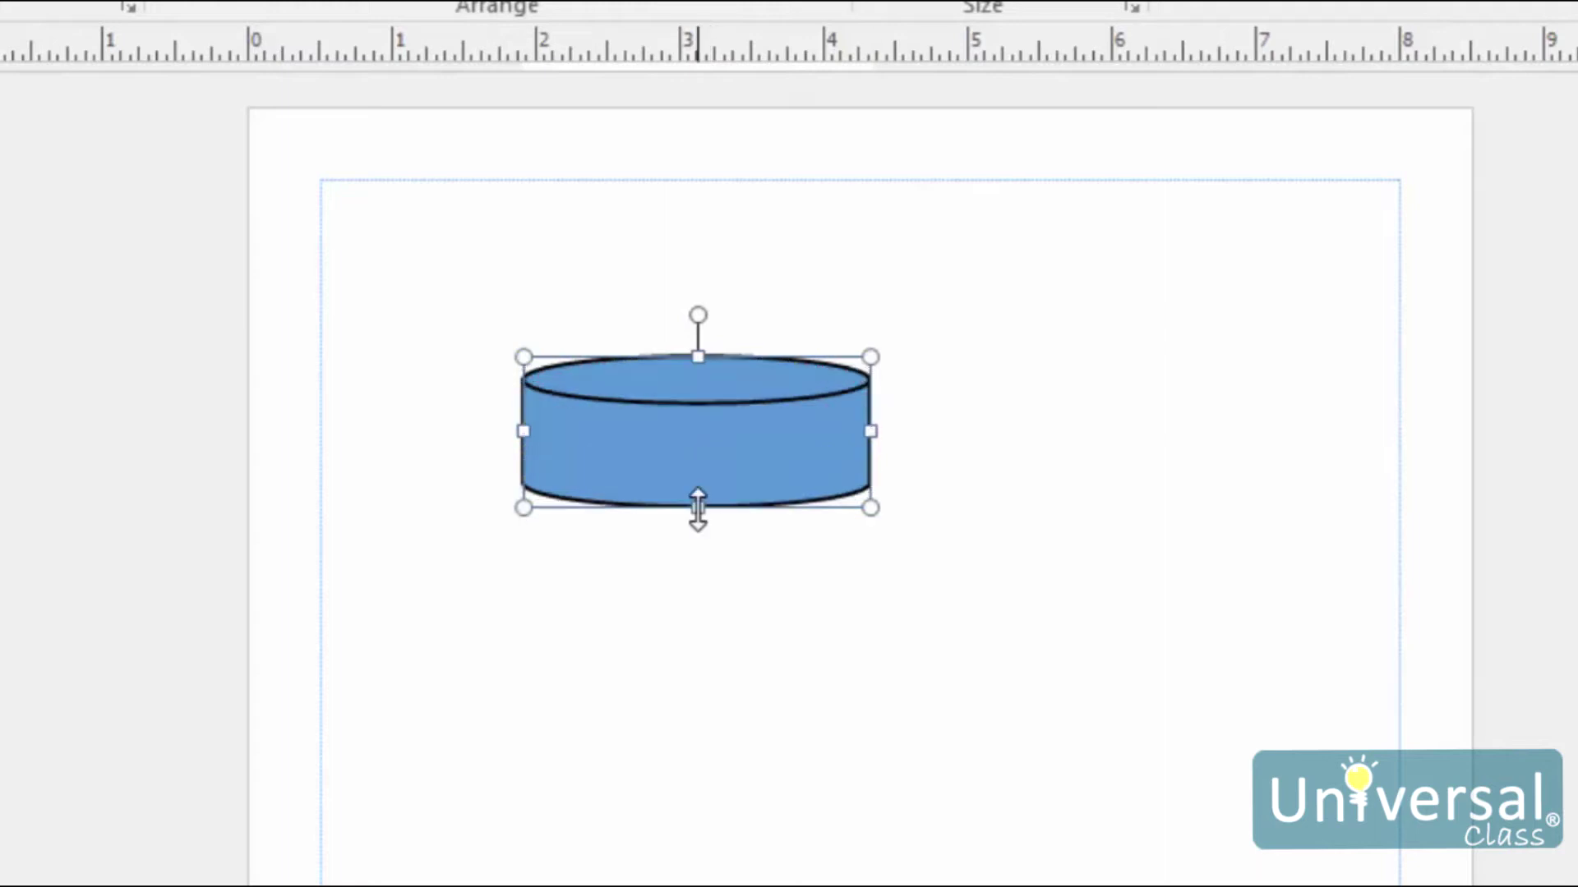
left_click_drag(871, 504, 787, 465)
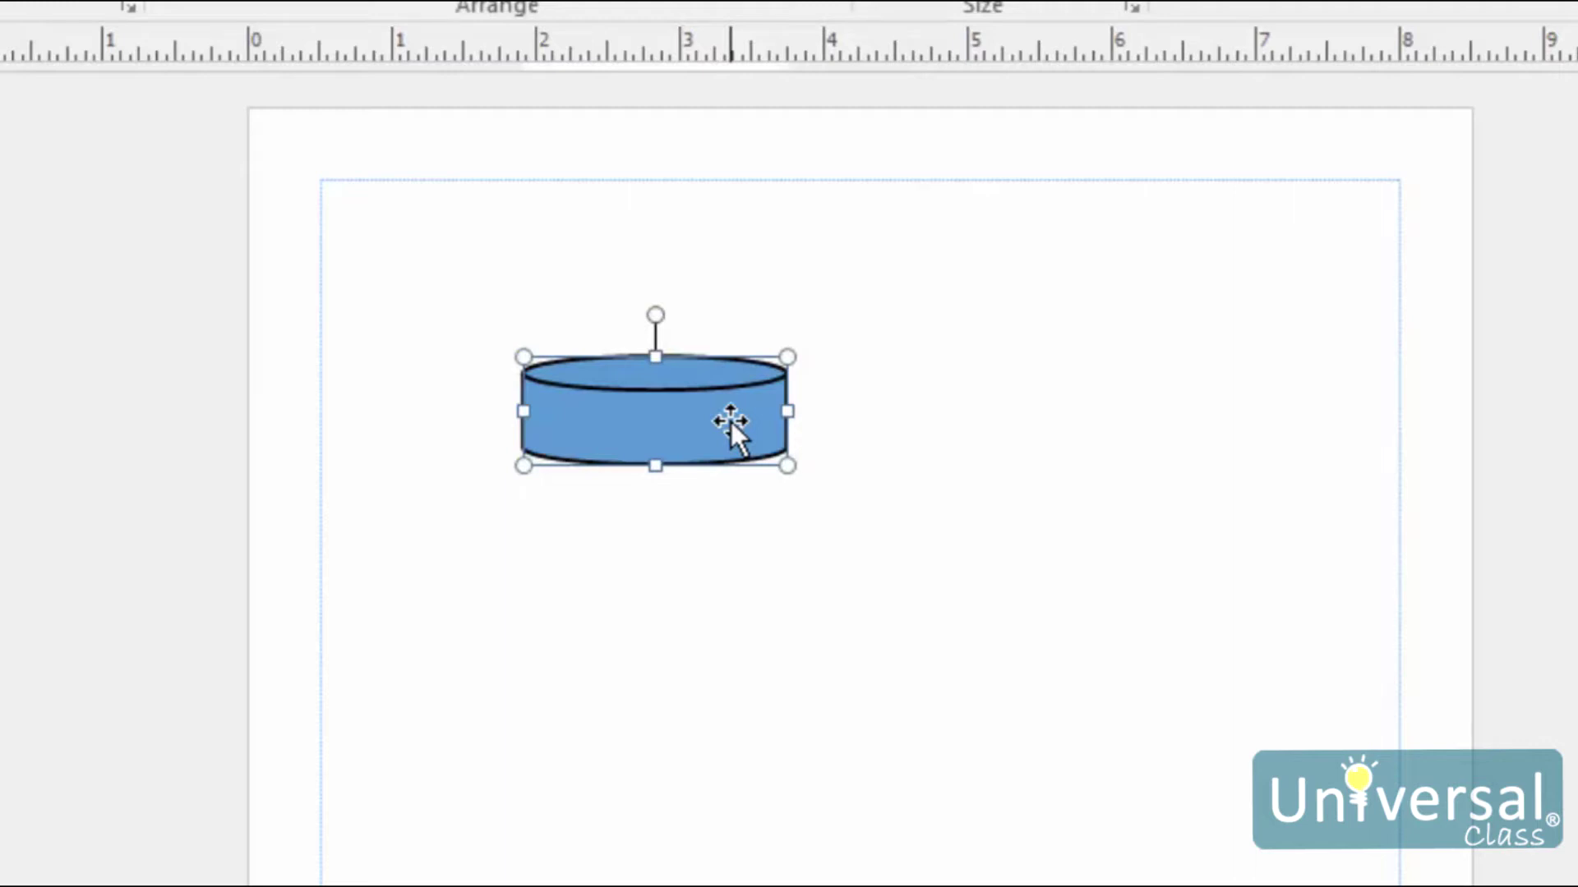
left_click_drag(732, 422, 823, 688)
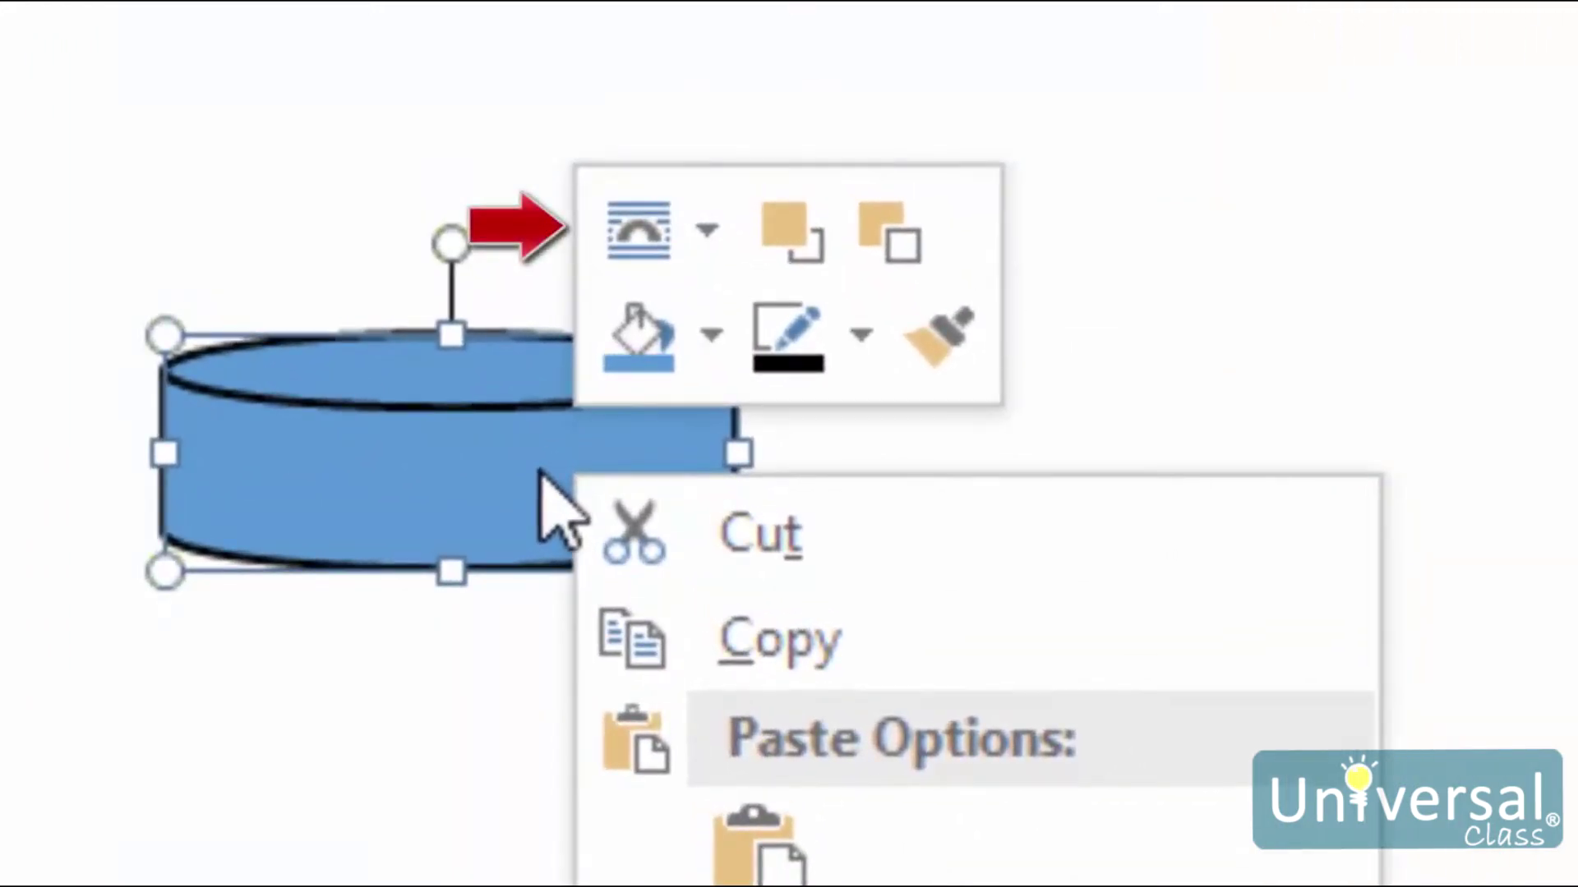
right_click(570, 470)
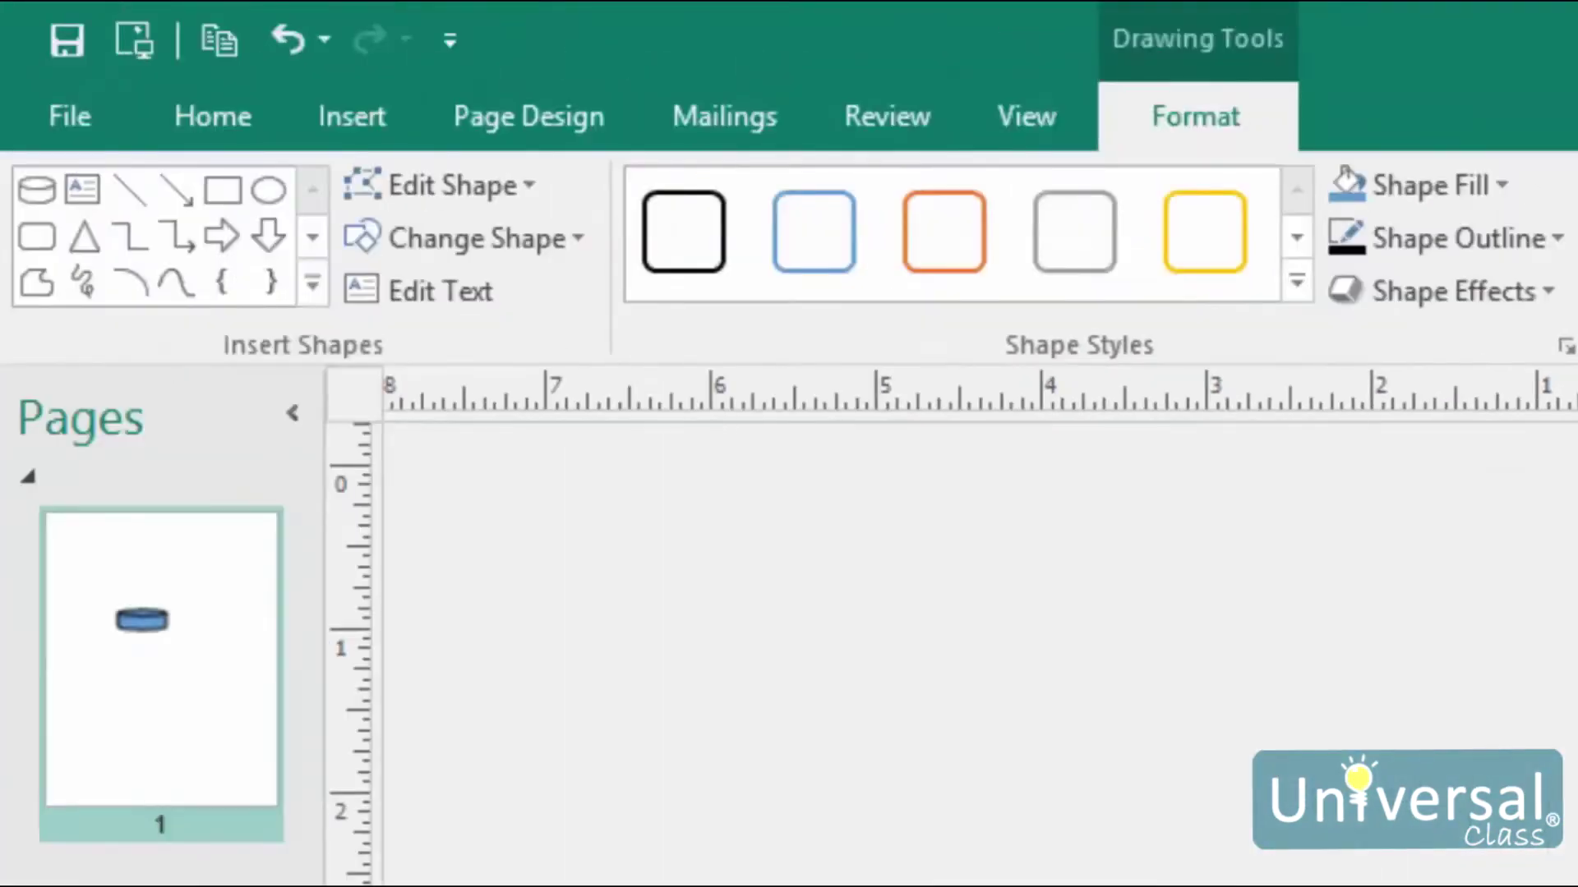
left_click(232, 125)
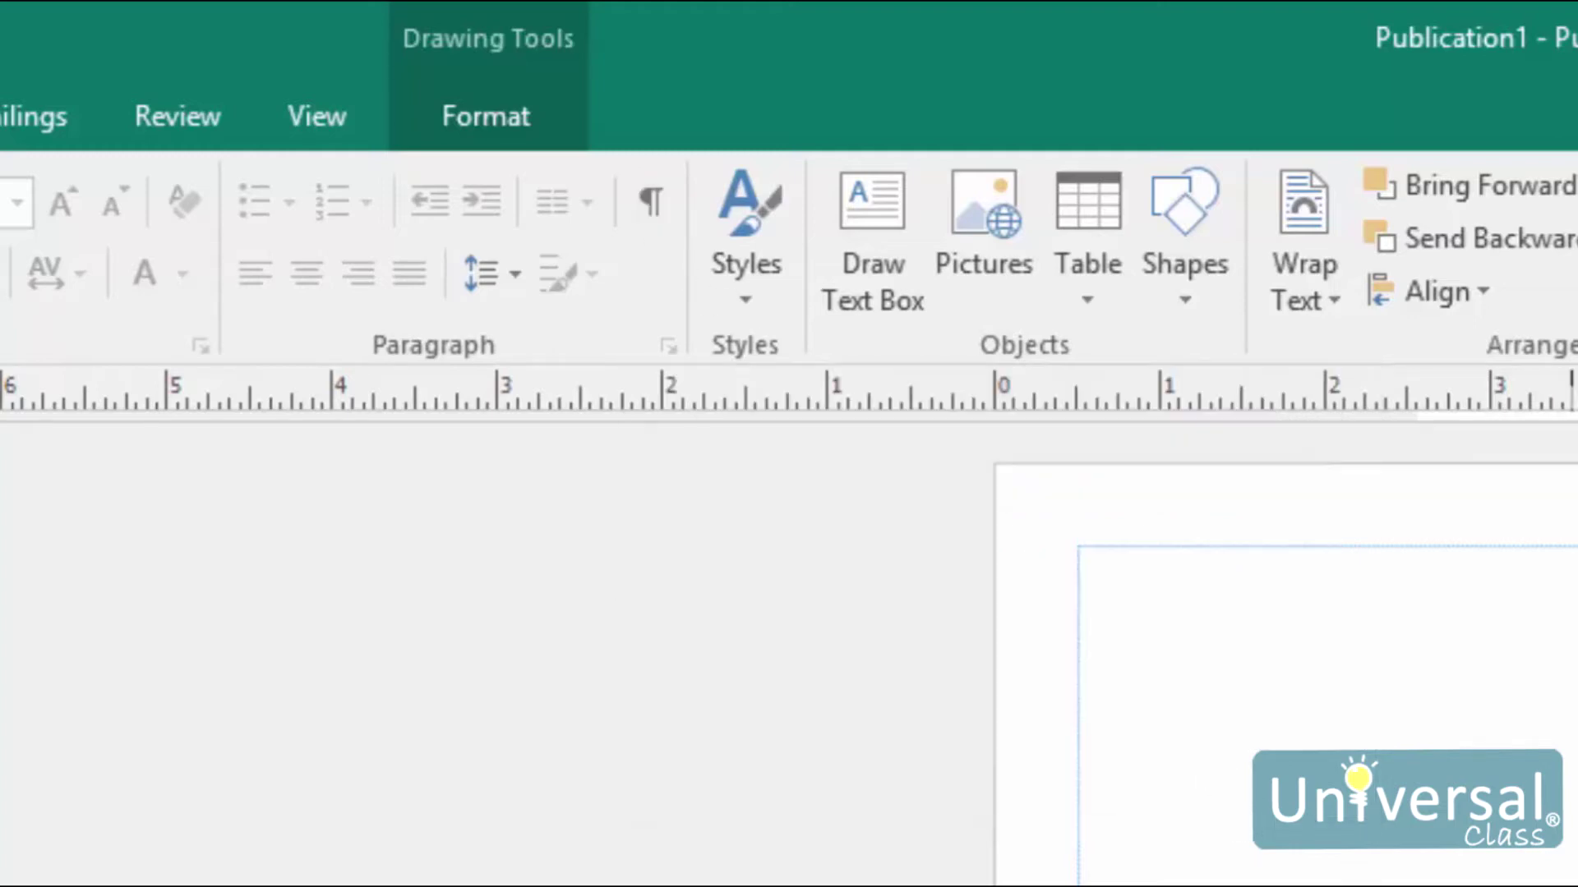
left_click(484, 113)
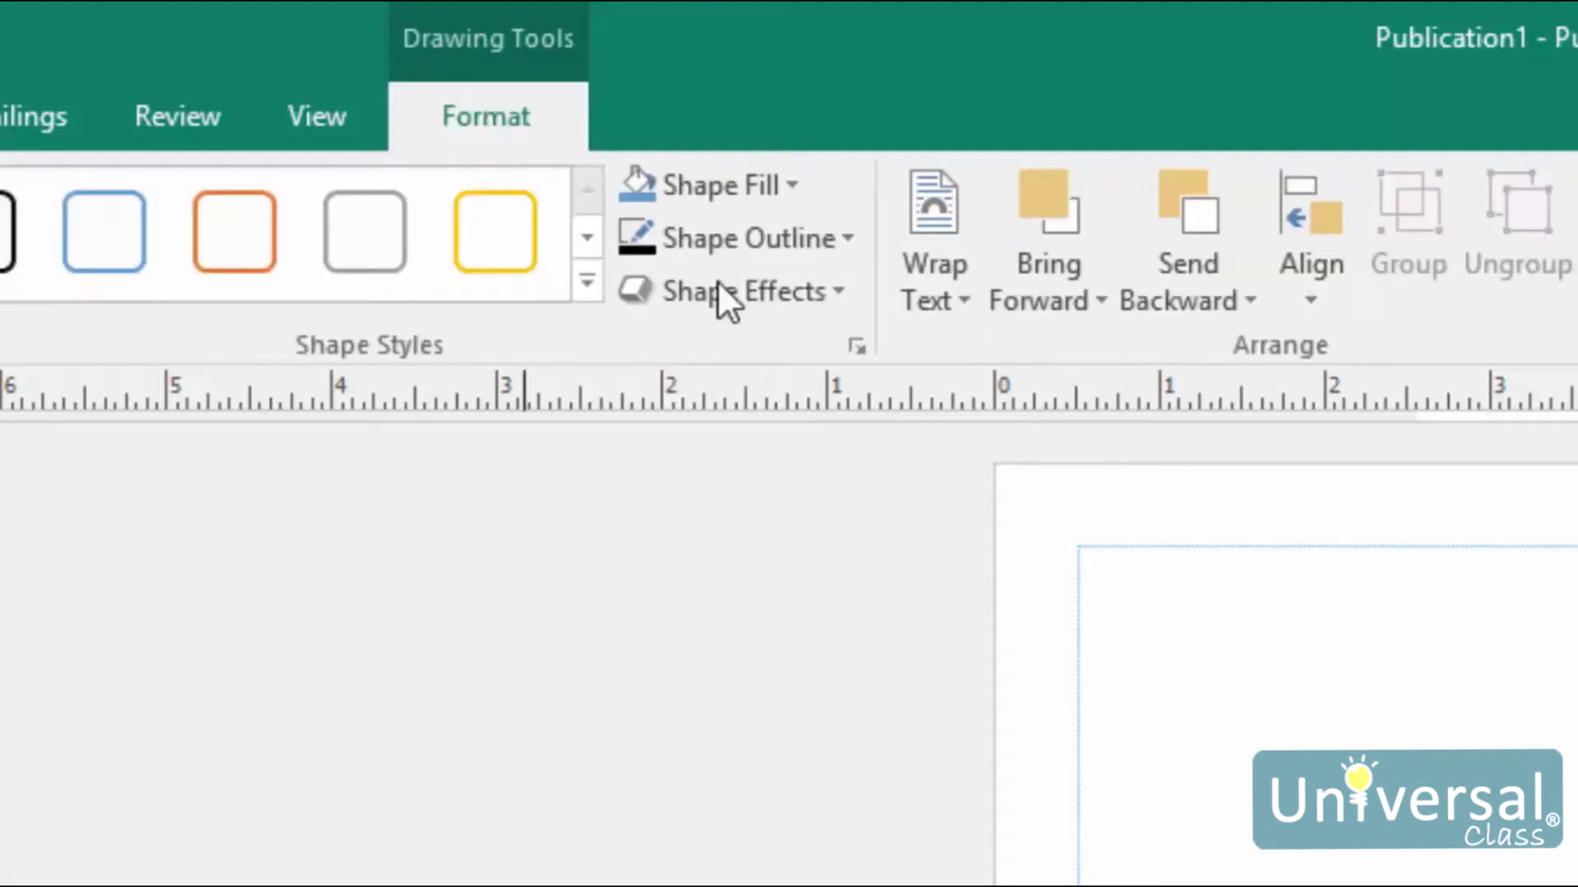
left_click(1256, 726)
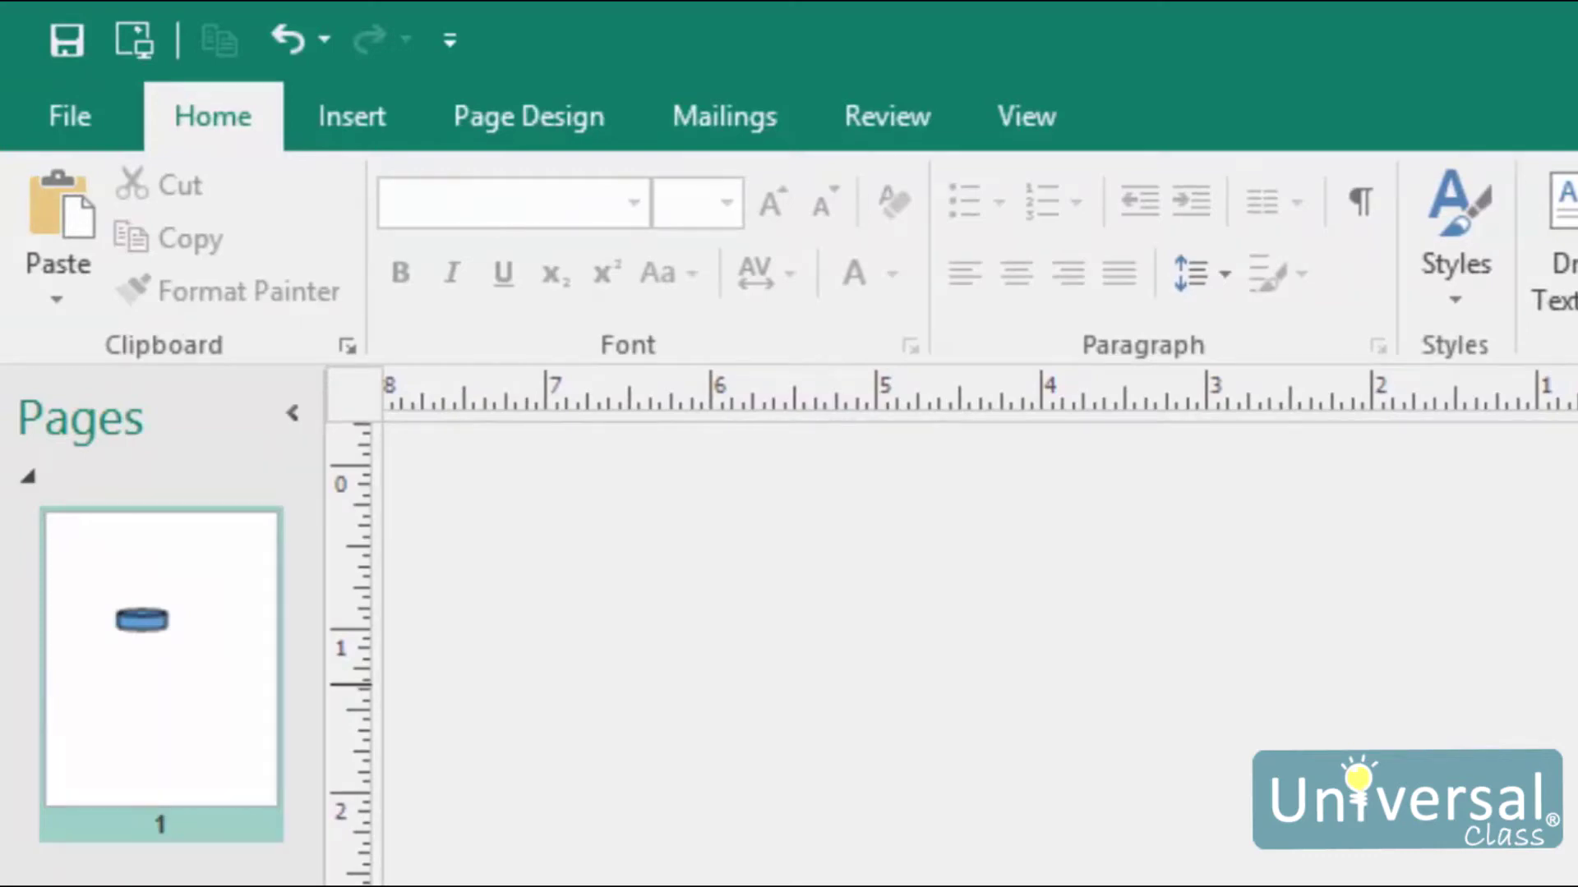
- Insert an Arrows-design calendar set to June 2016 from the More Calendars library
left_click(333, 109)
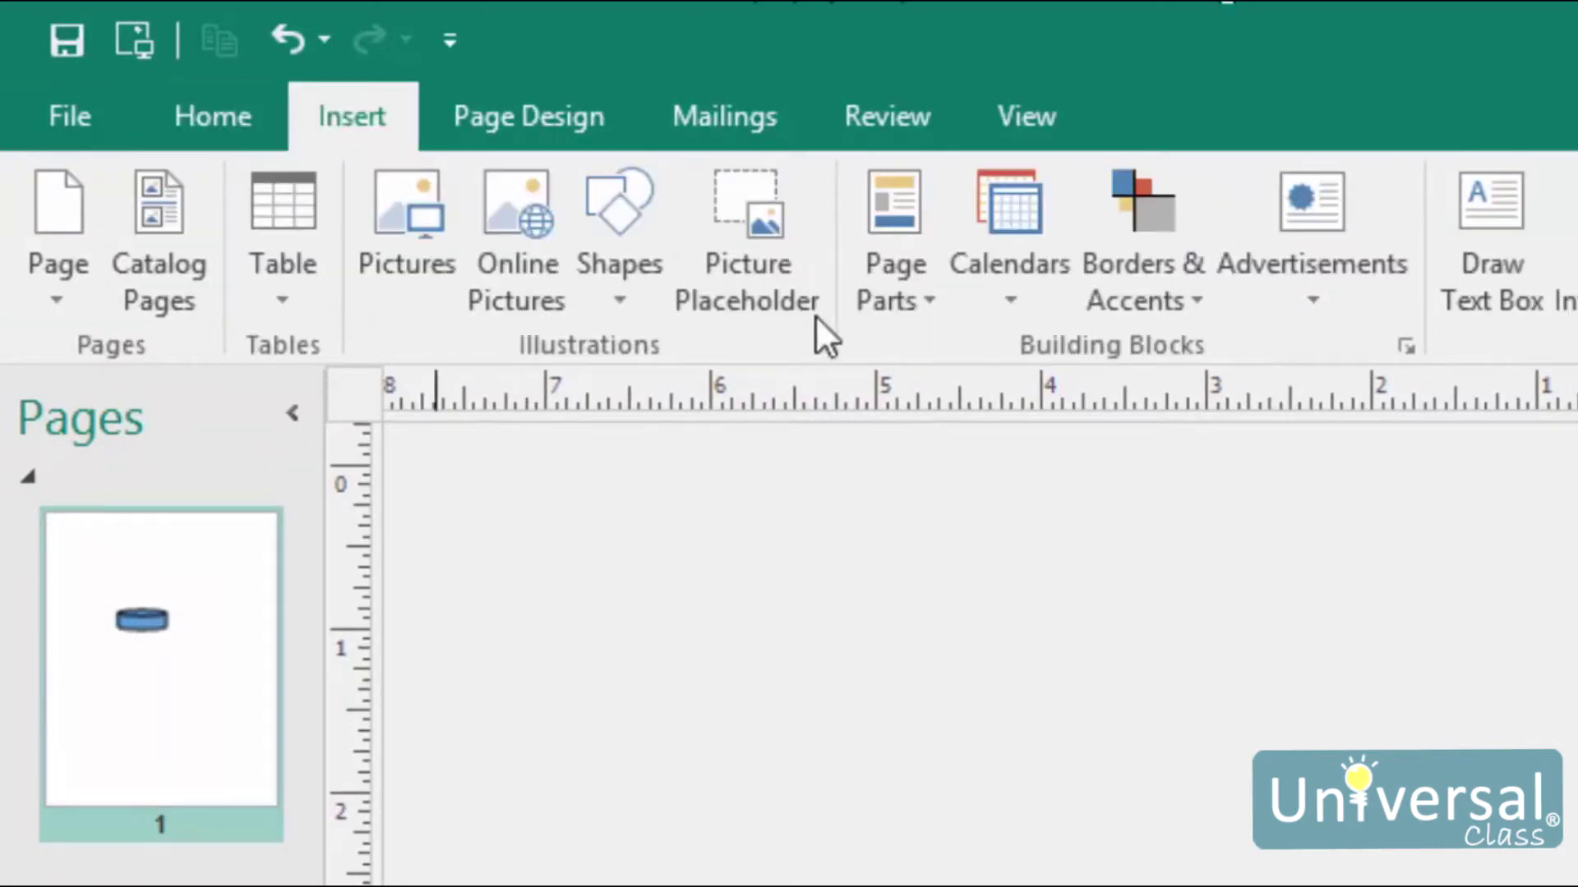
left_click(1022, 303)
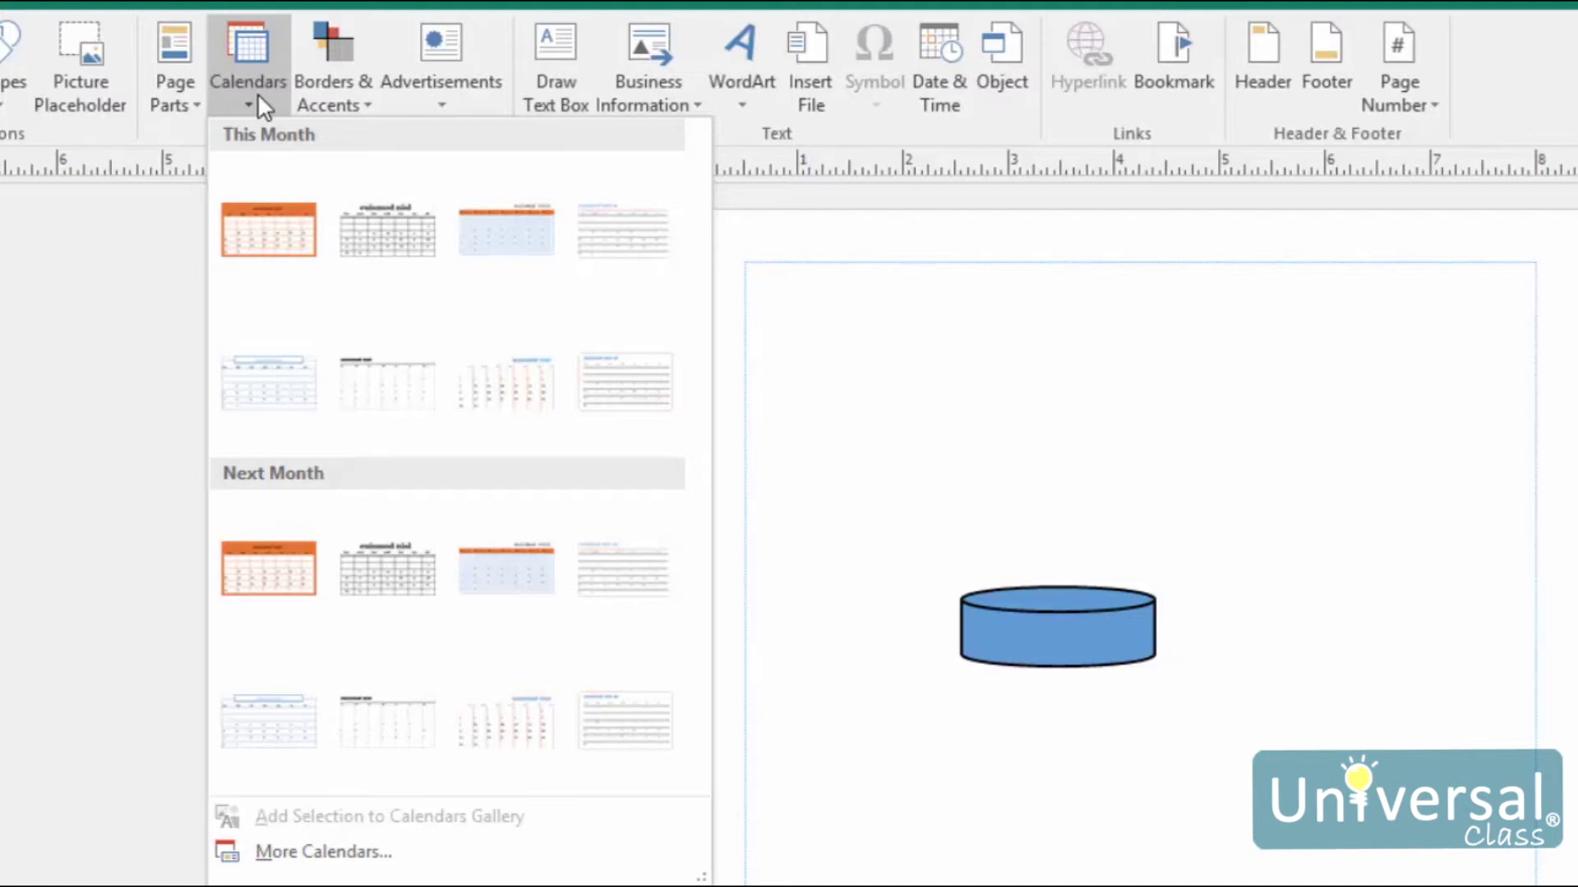
left_click(348, 852)
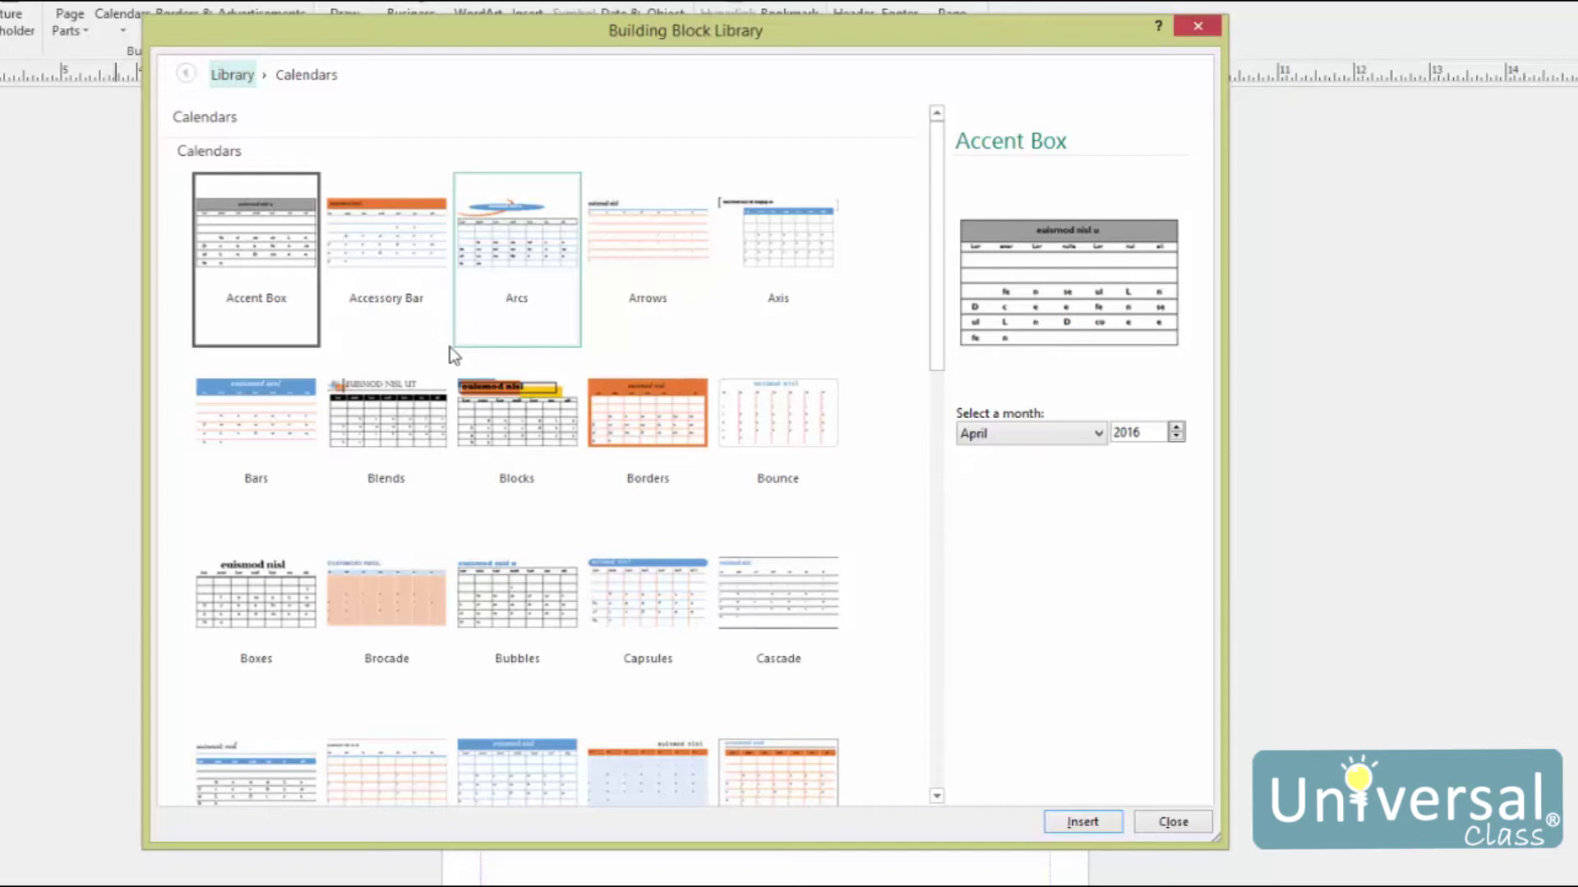
left_click(645, 255)
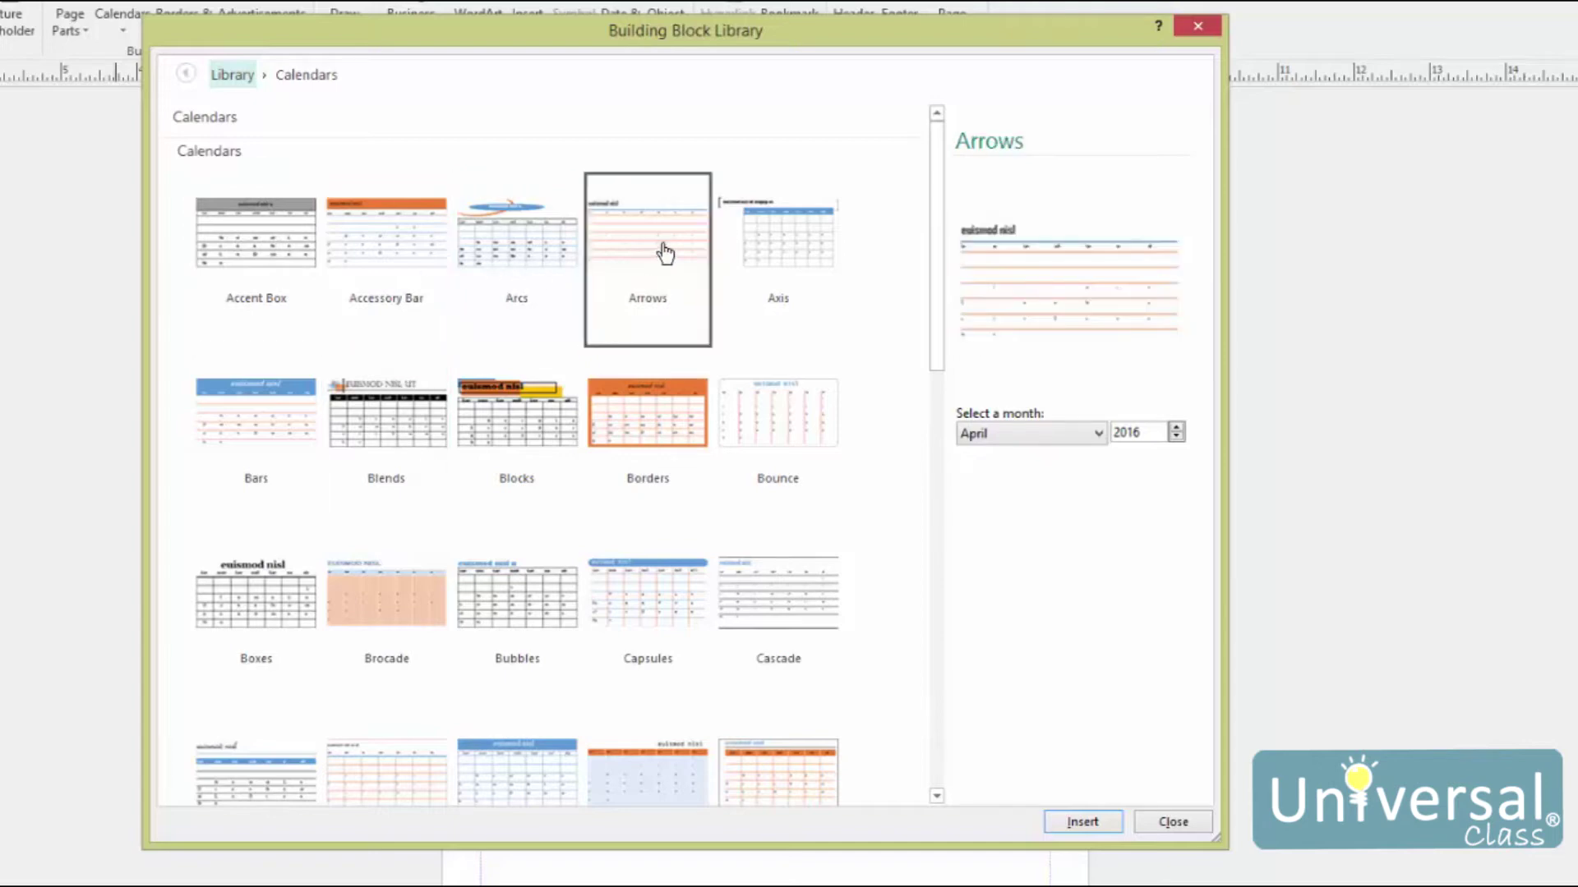
left_click(1086, 433)
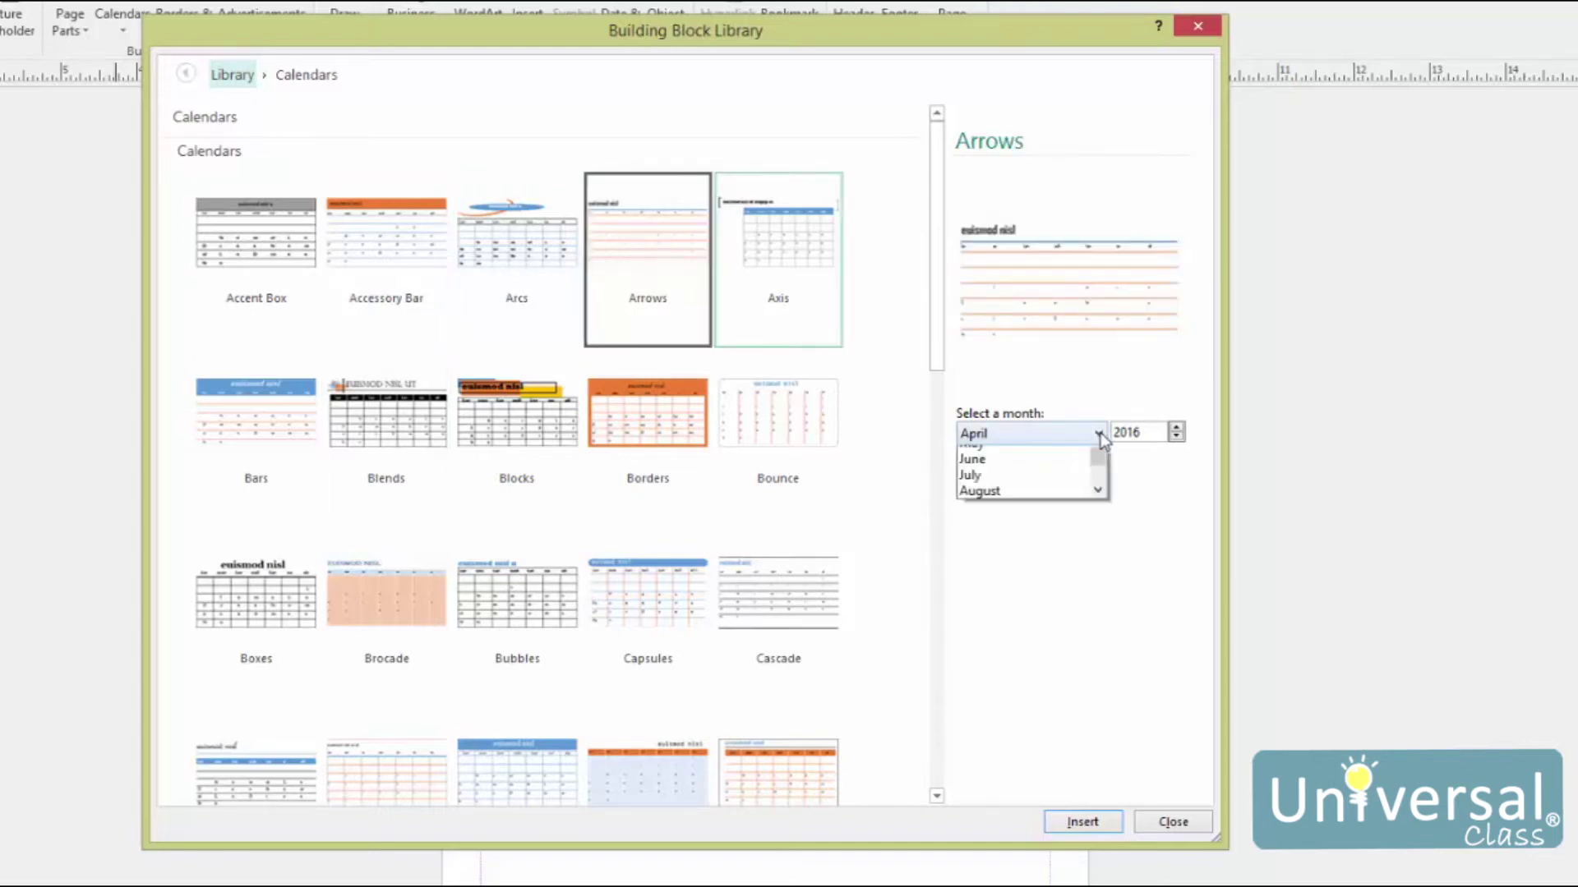
left_click(1004, 487)
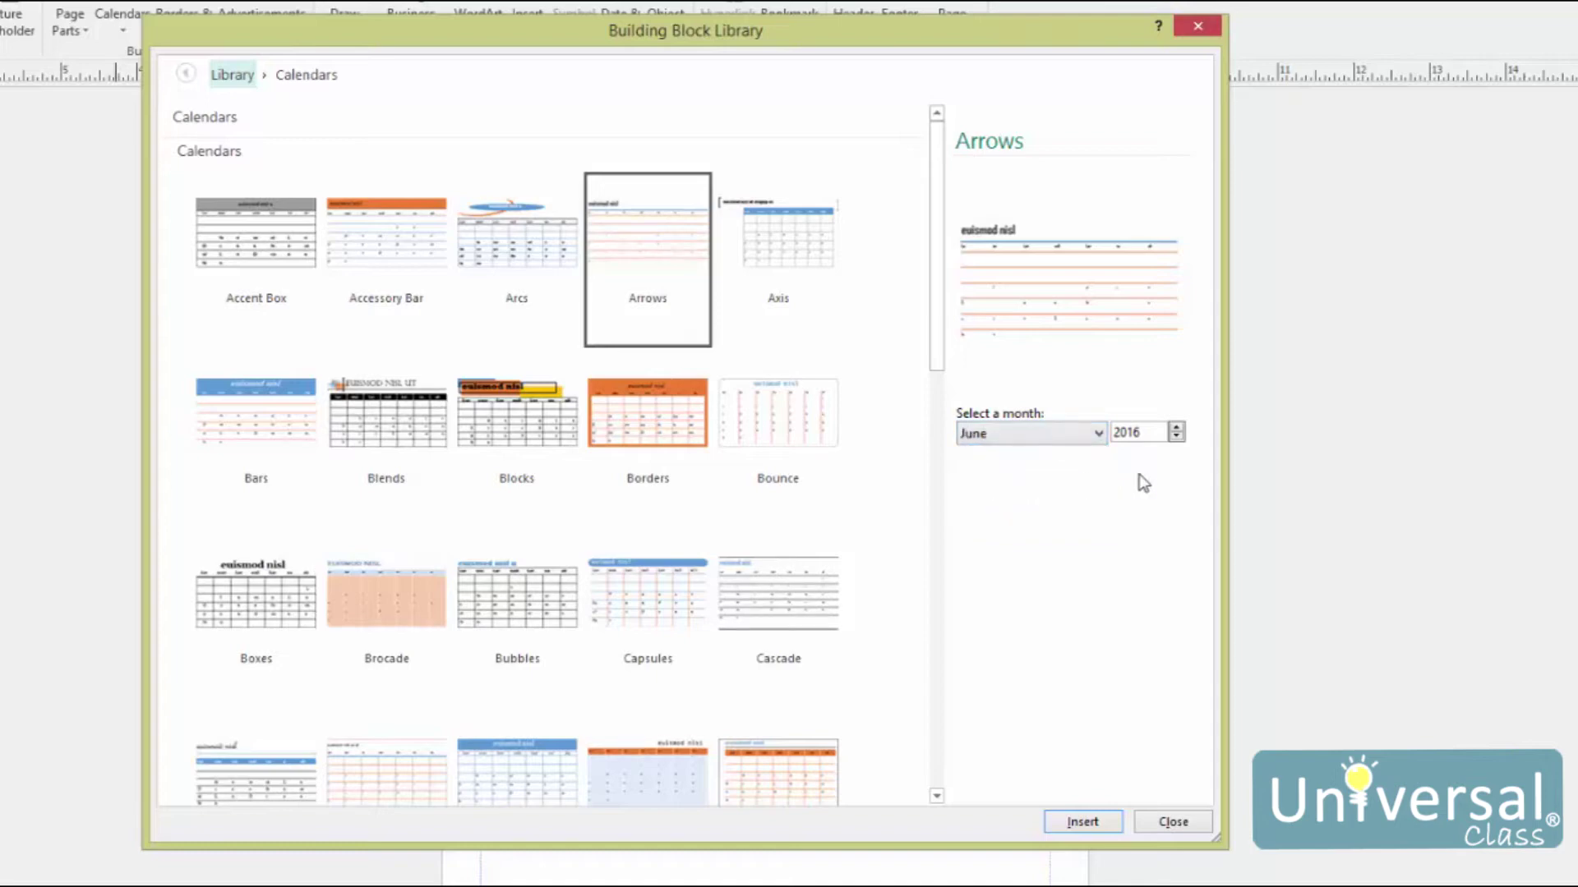
left_click(1083, 820)
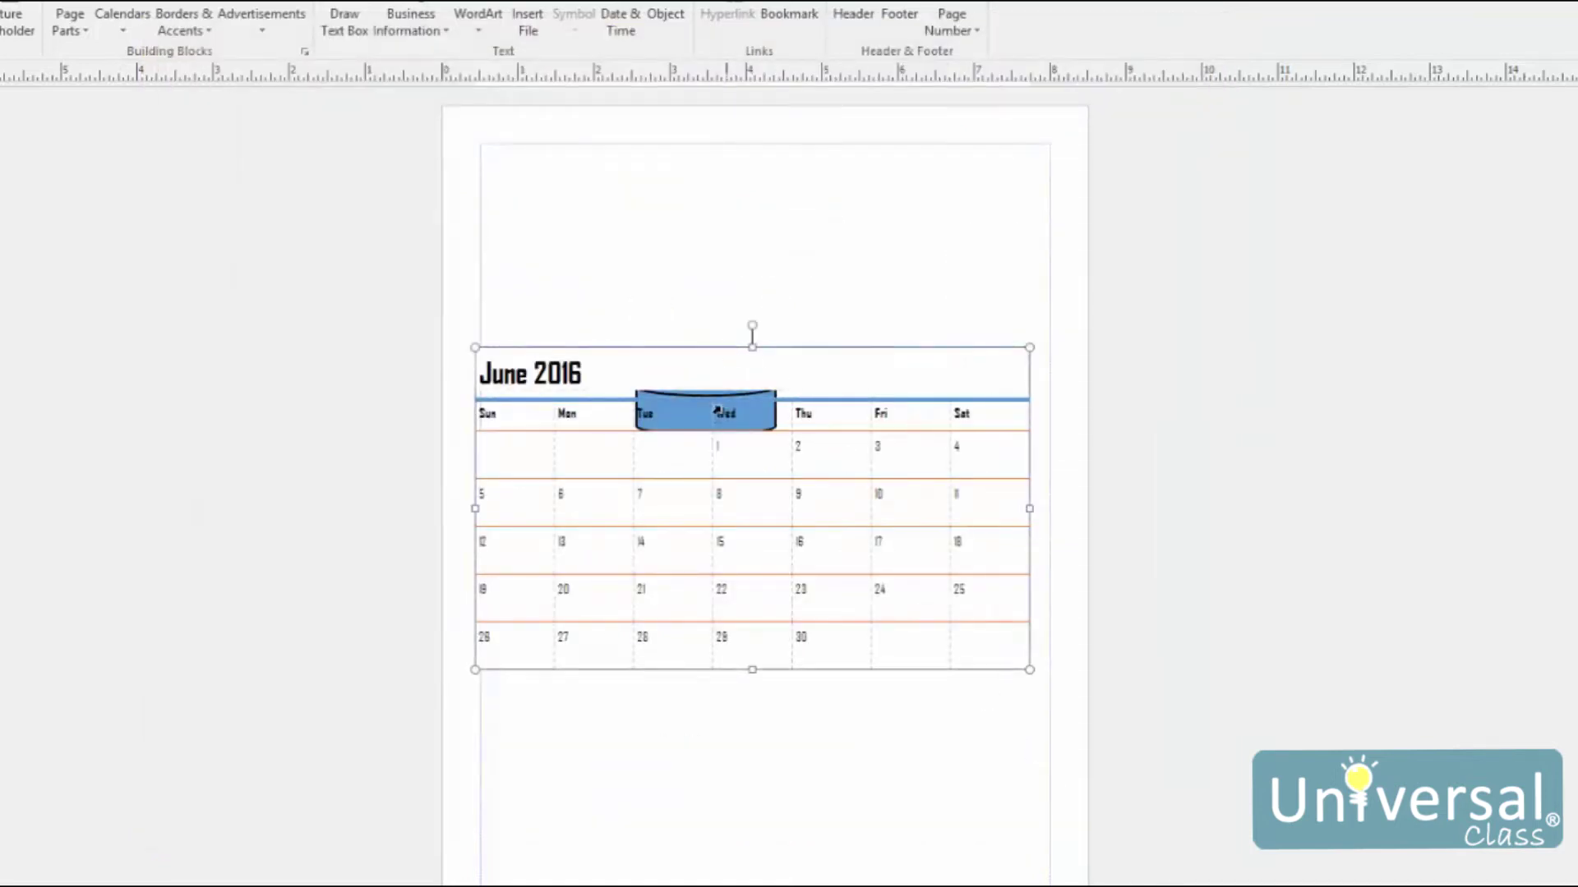
- Drag the June 2016 calendar down so it sits below the blue cylinder
left_click_drag(707, 354, 706, 459)
left_click(886, 363)
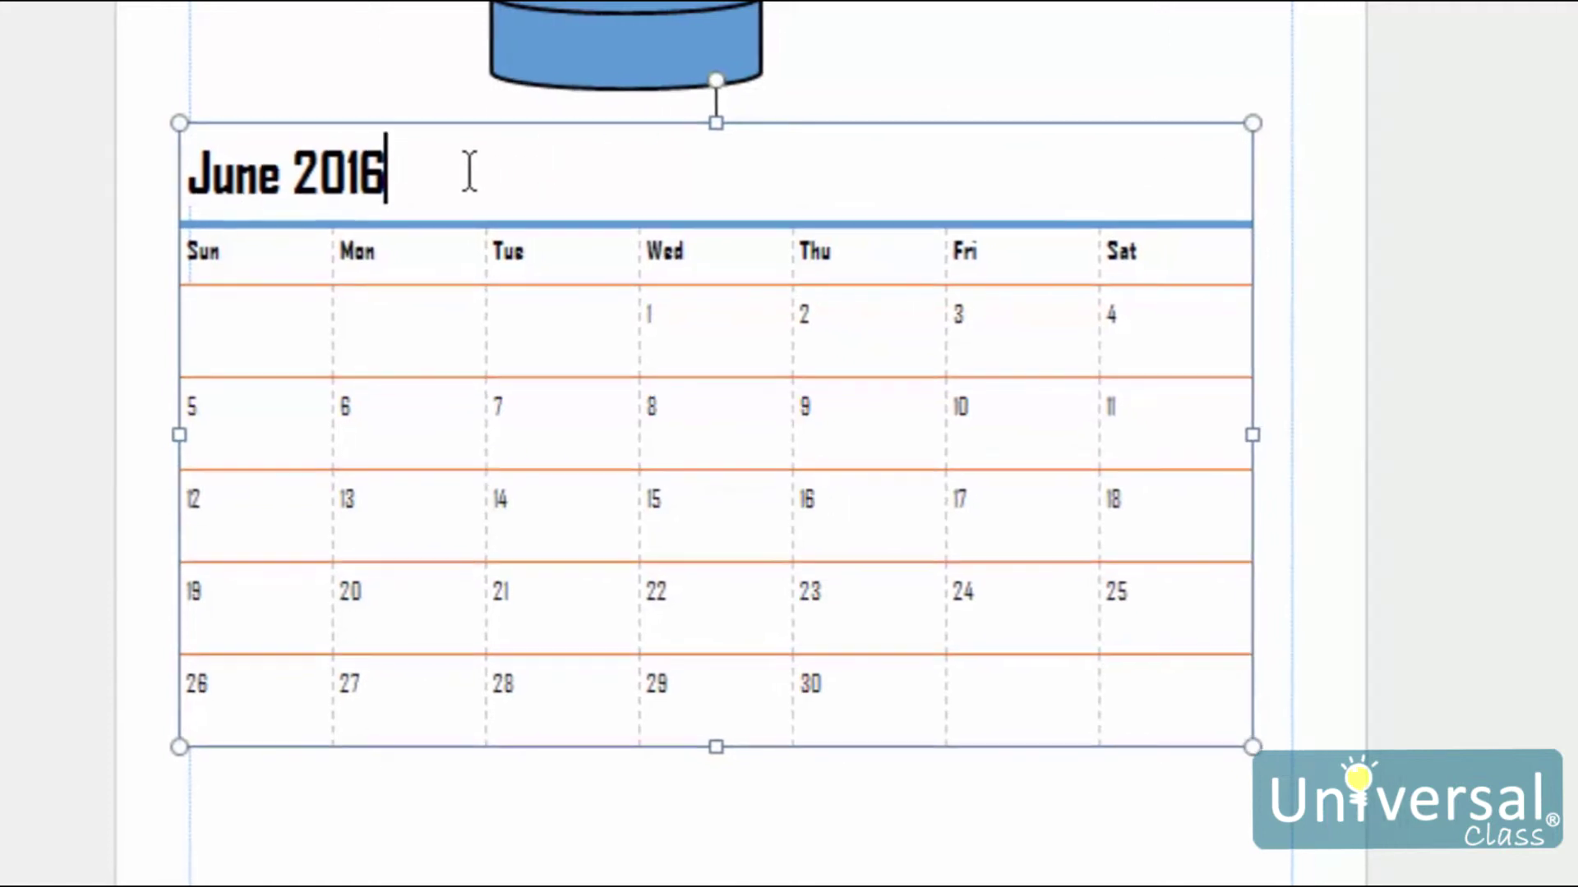
right_click(483, 176)
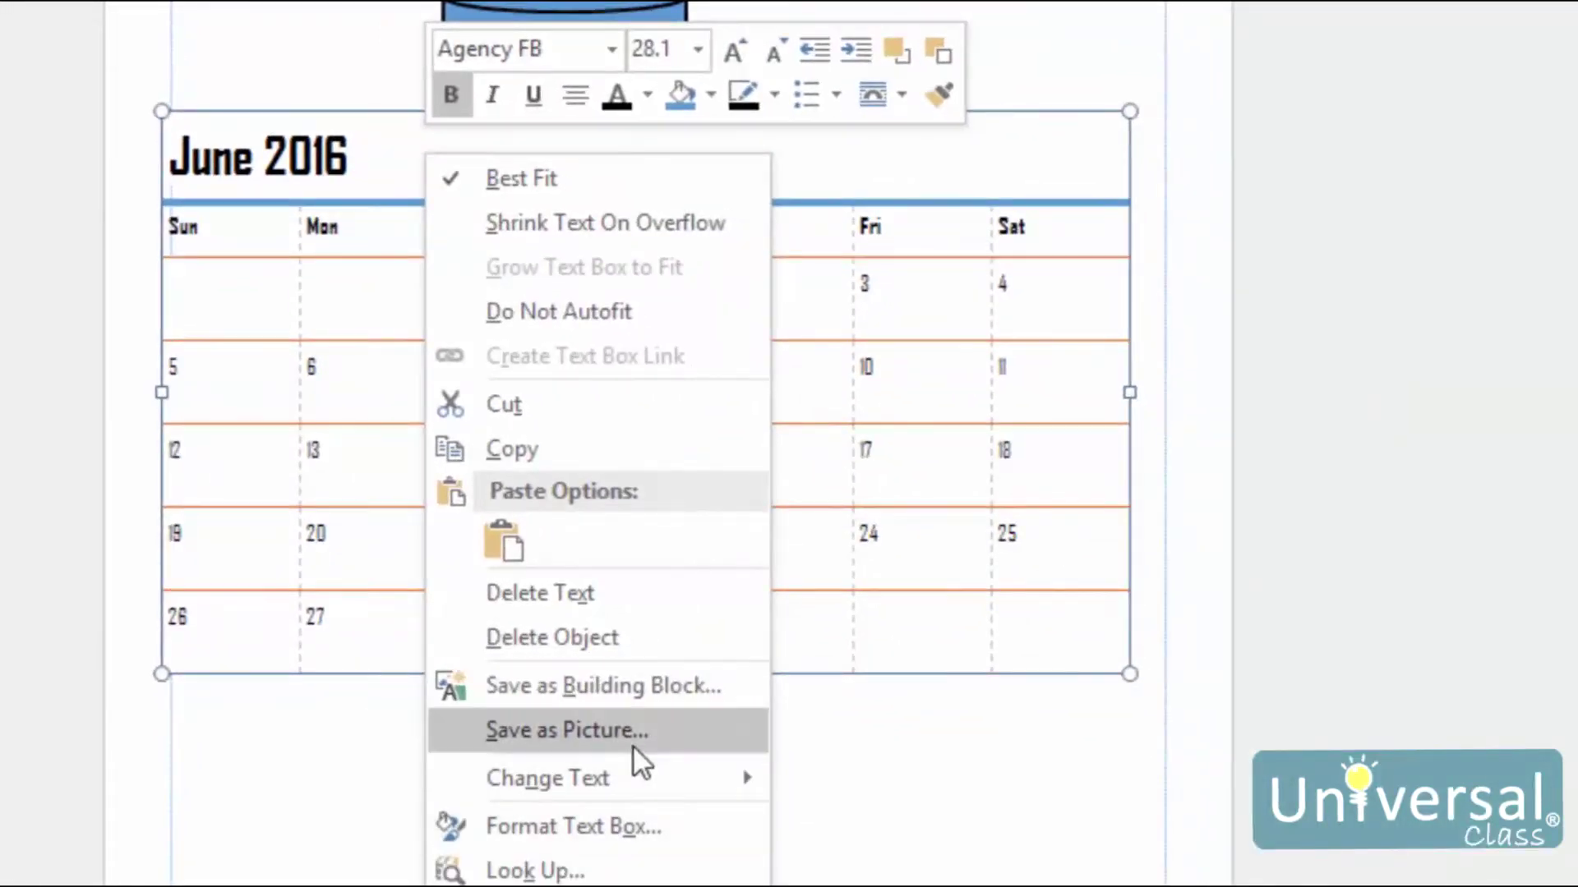
mouse_move(643, 764)
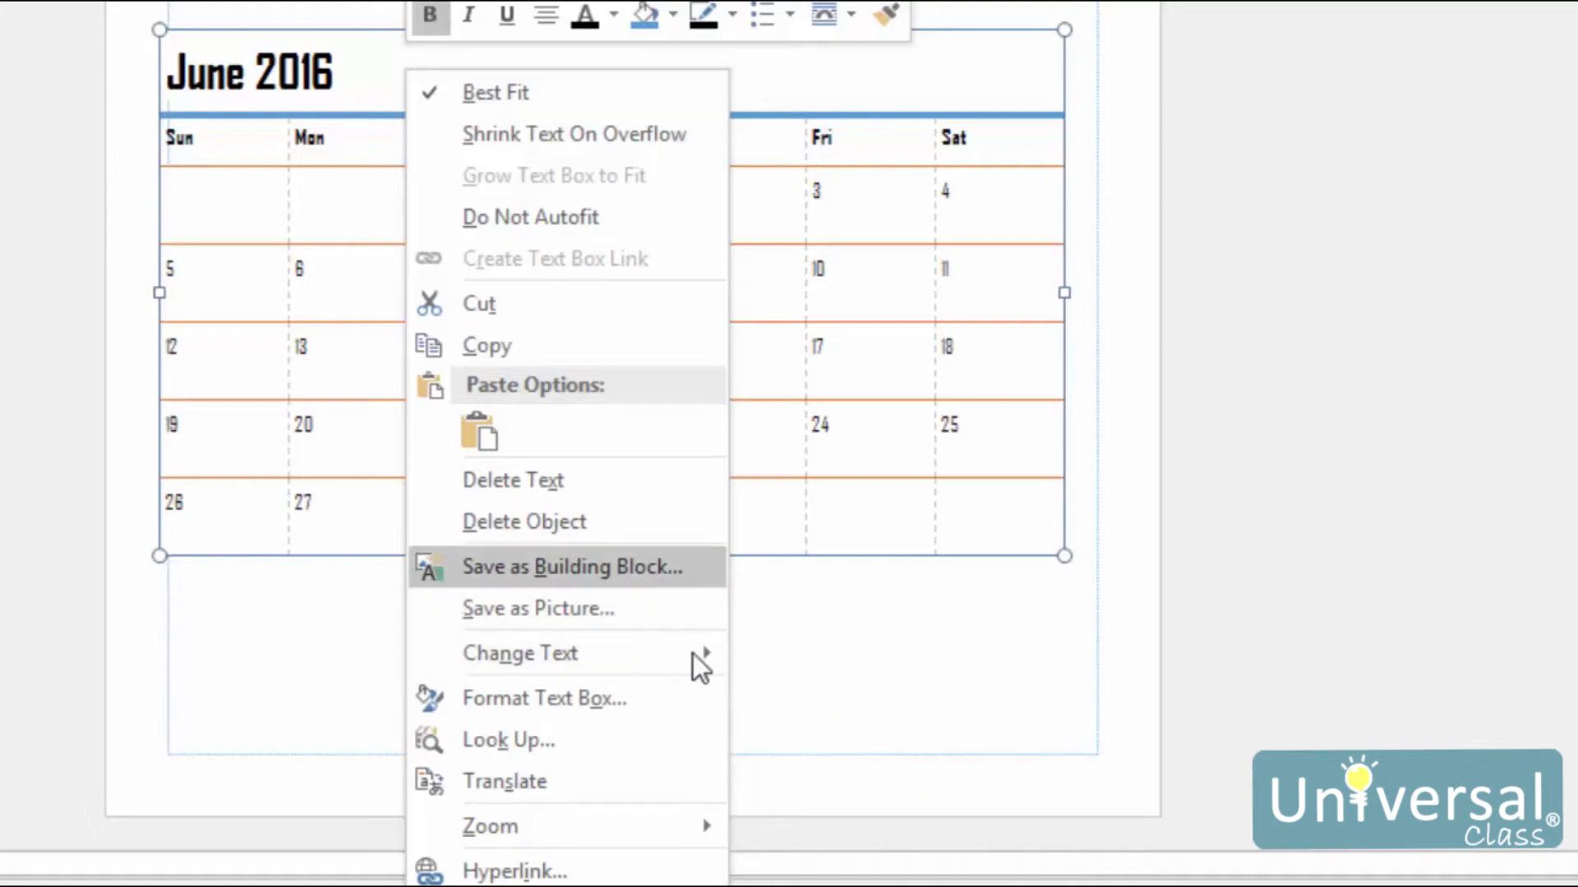
key("Escape")
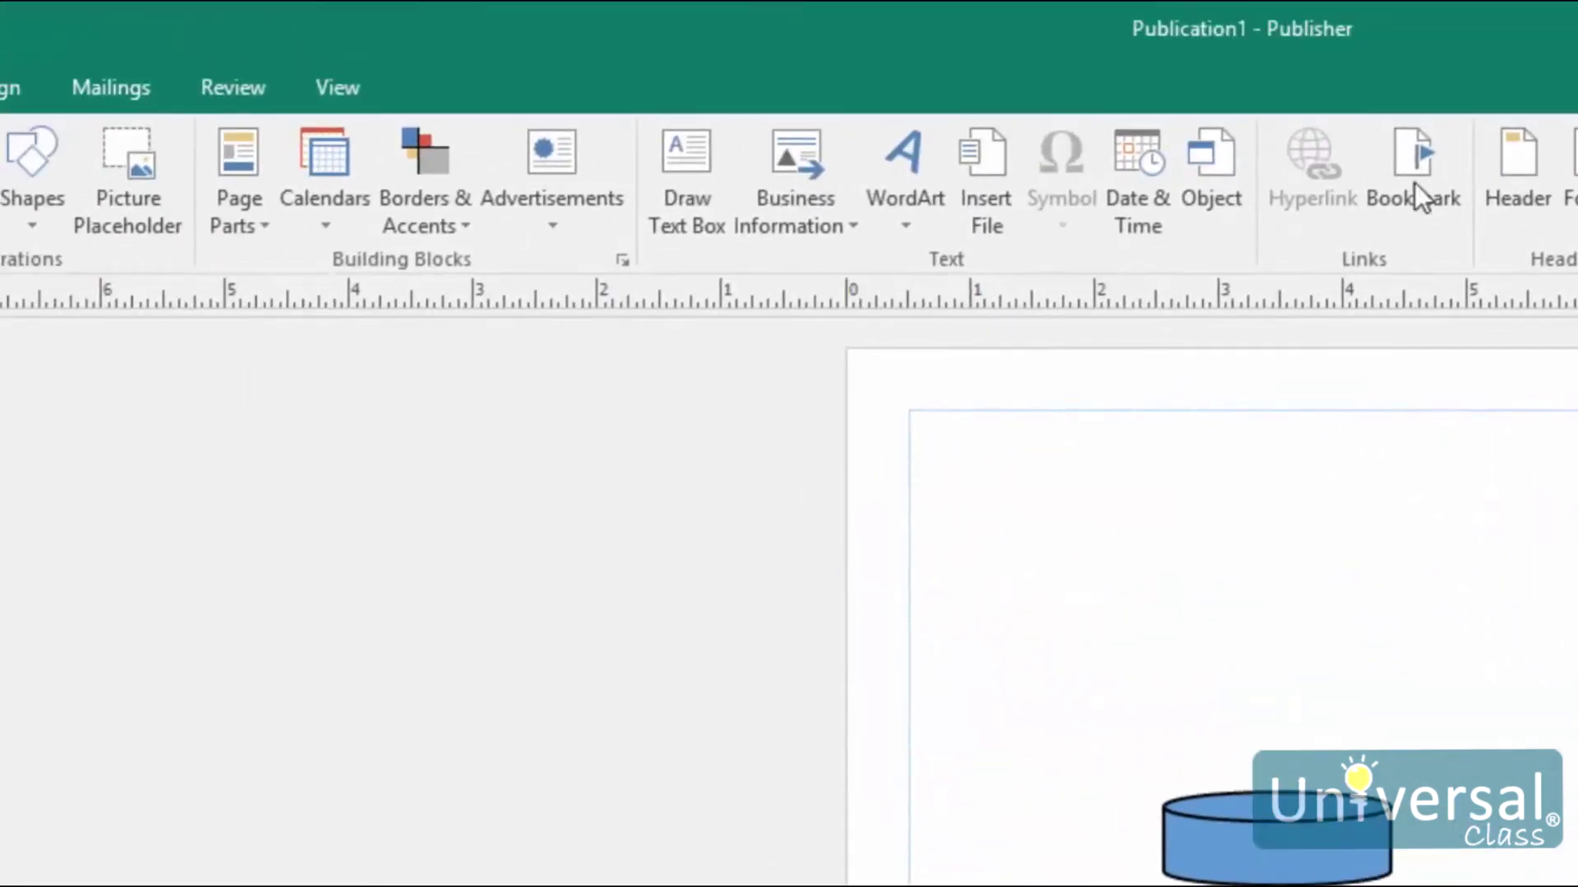
- Open the Advertisements Building Block Library through More Advertisements
left_click(540, 205)
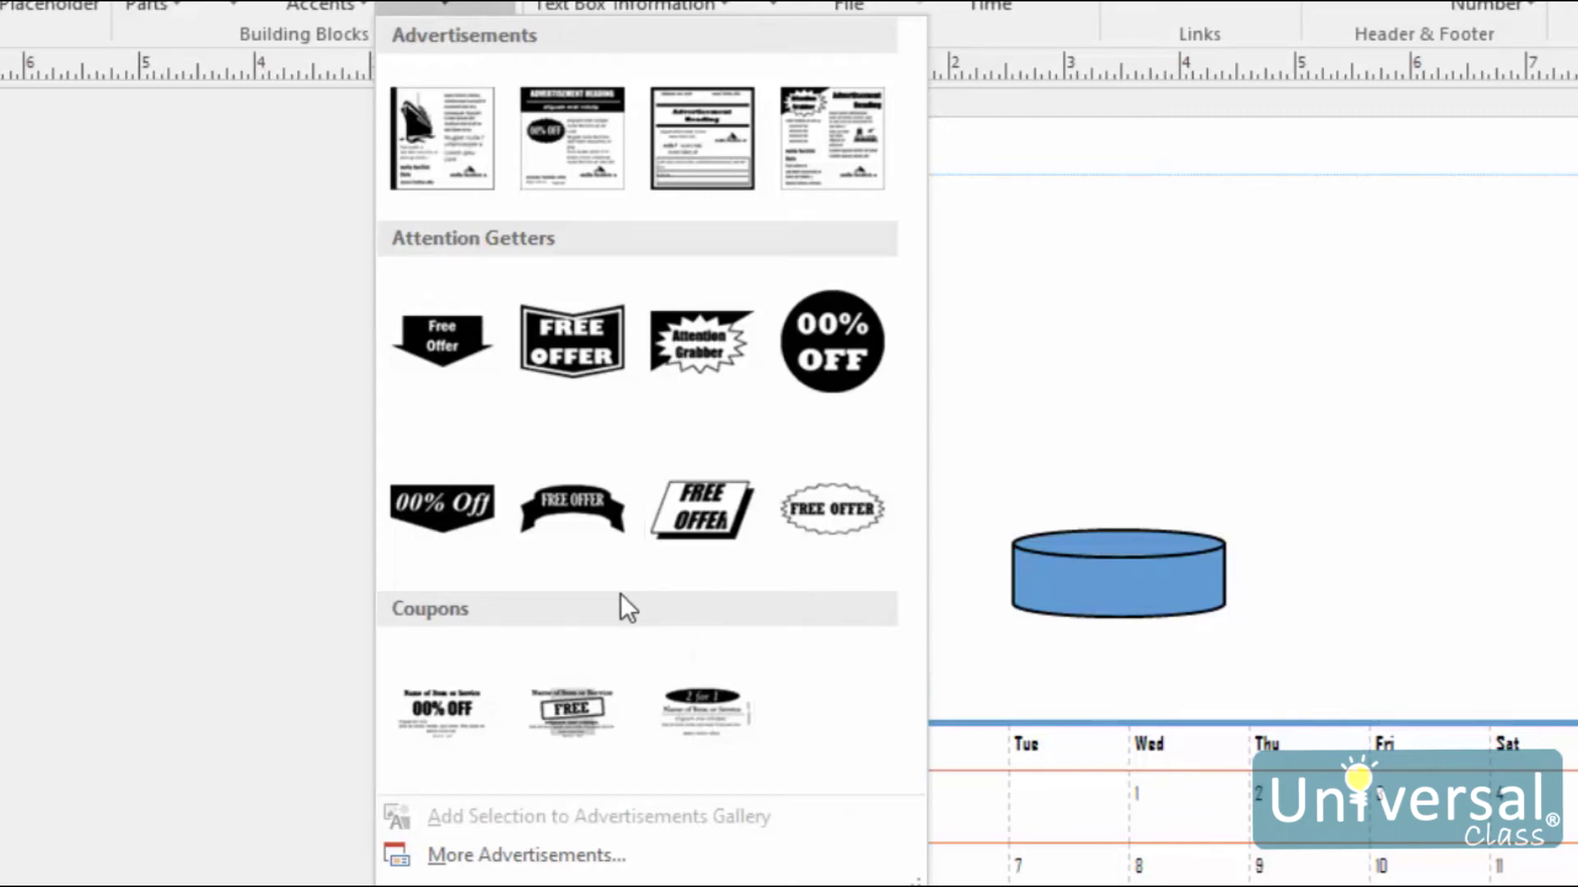
left_click(514, 850)
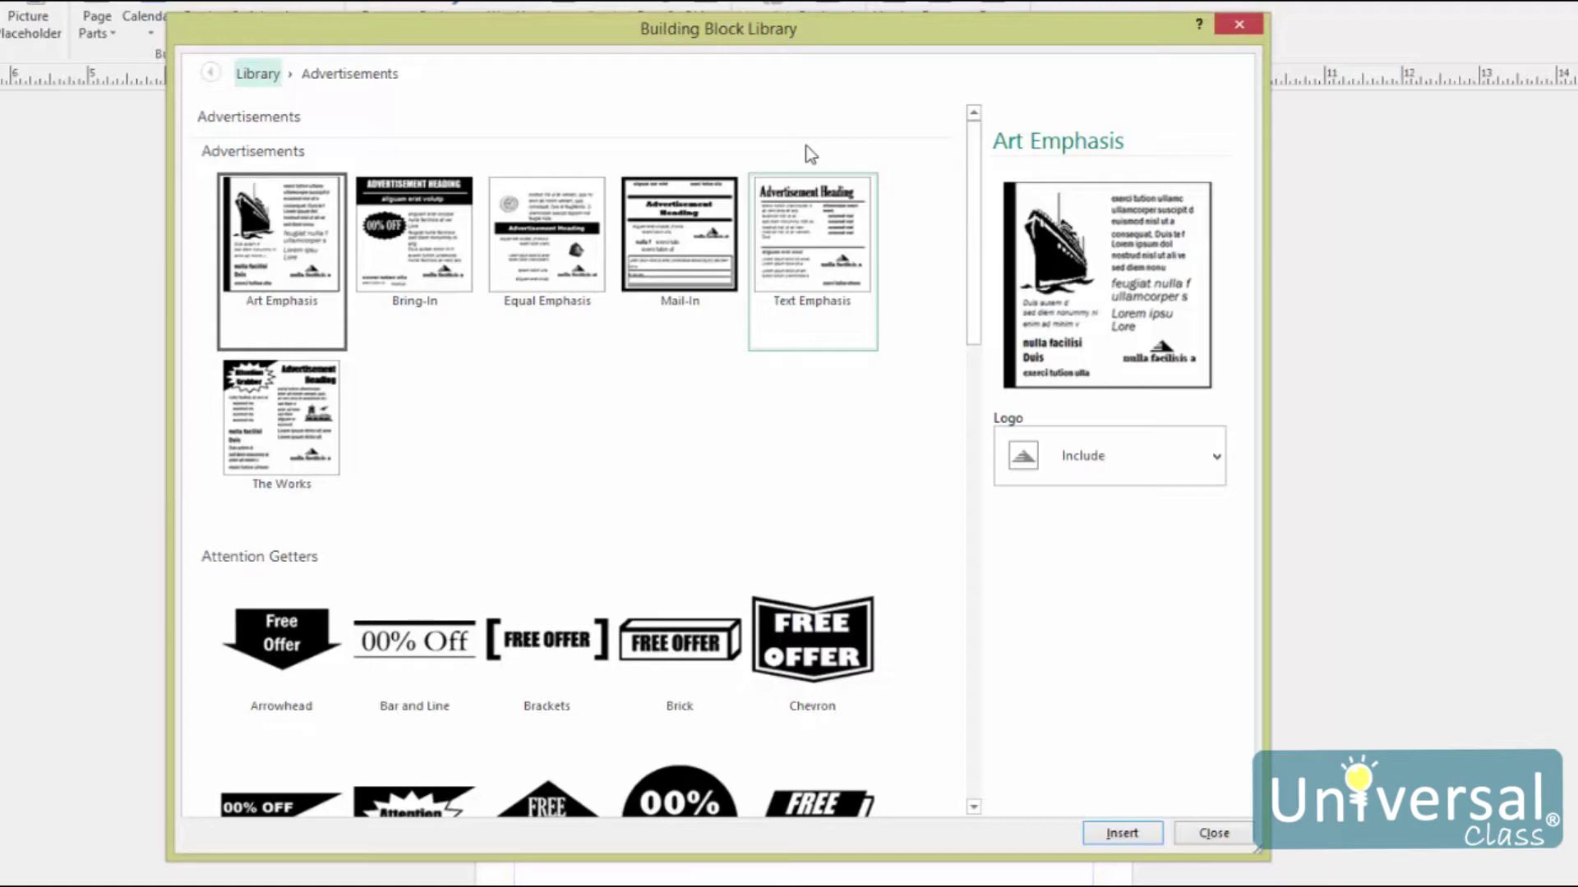
- Insert The Works advertisement with Logo kept at Include
left_click(293, 429)
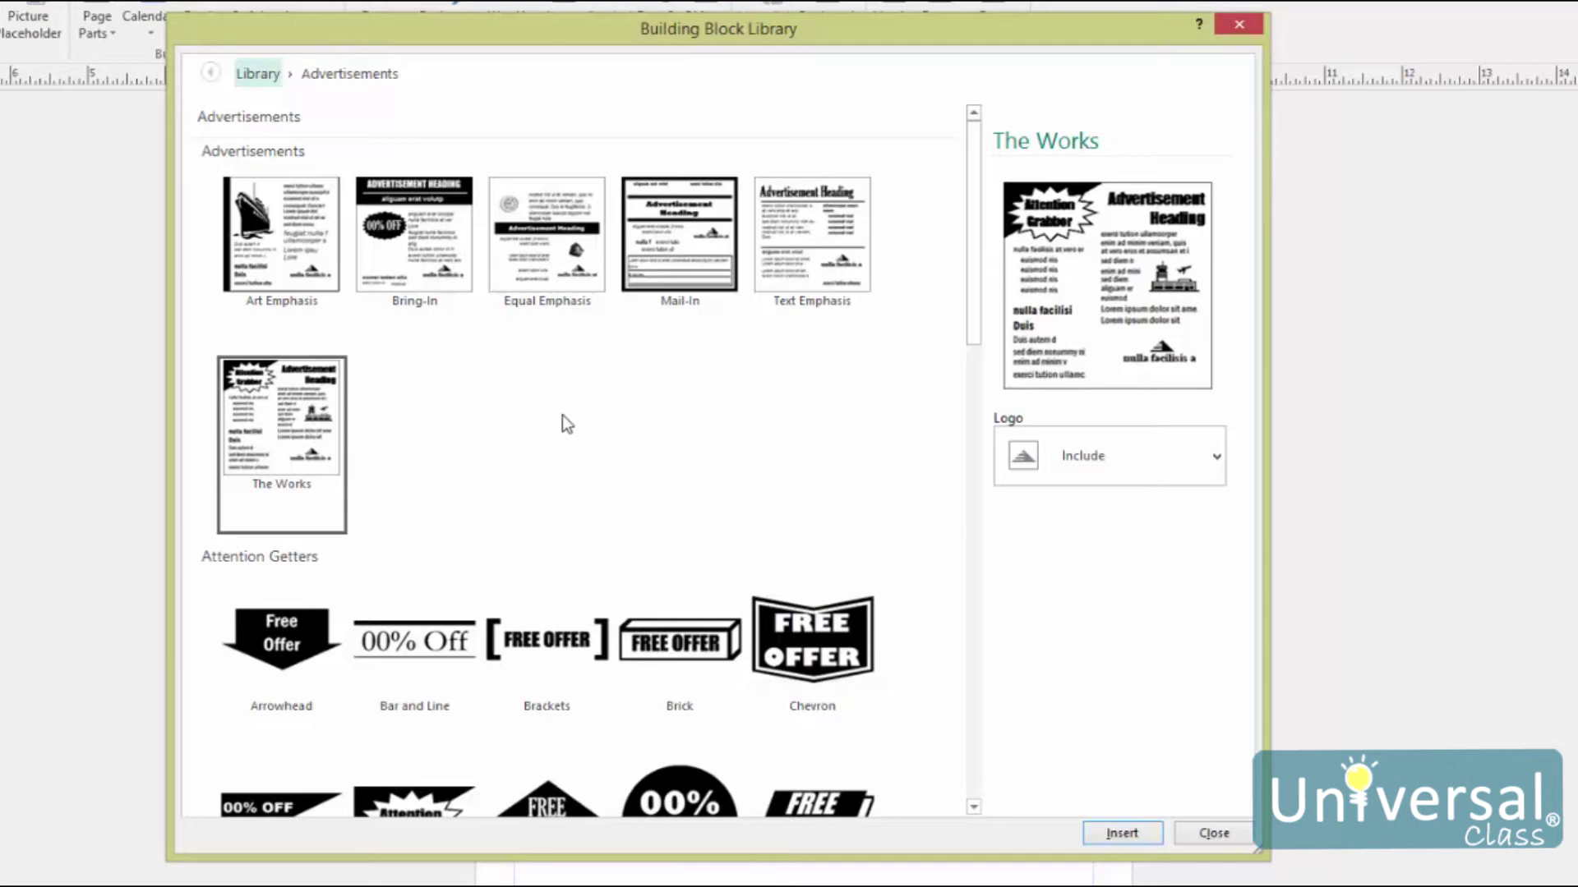
left_click(1121, 457)
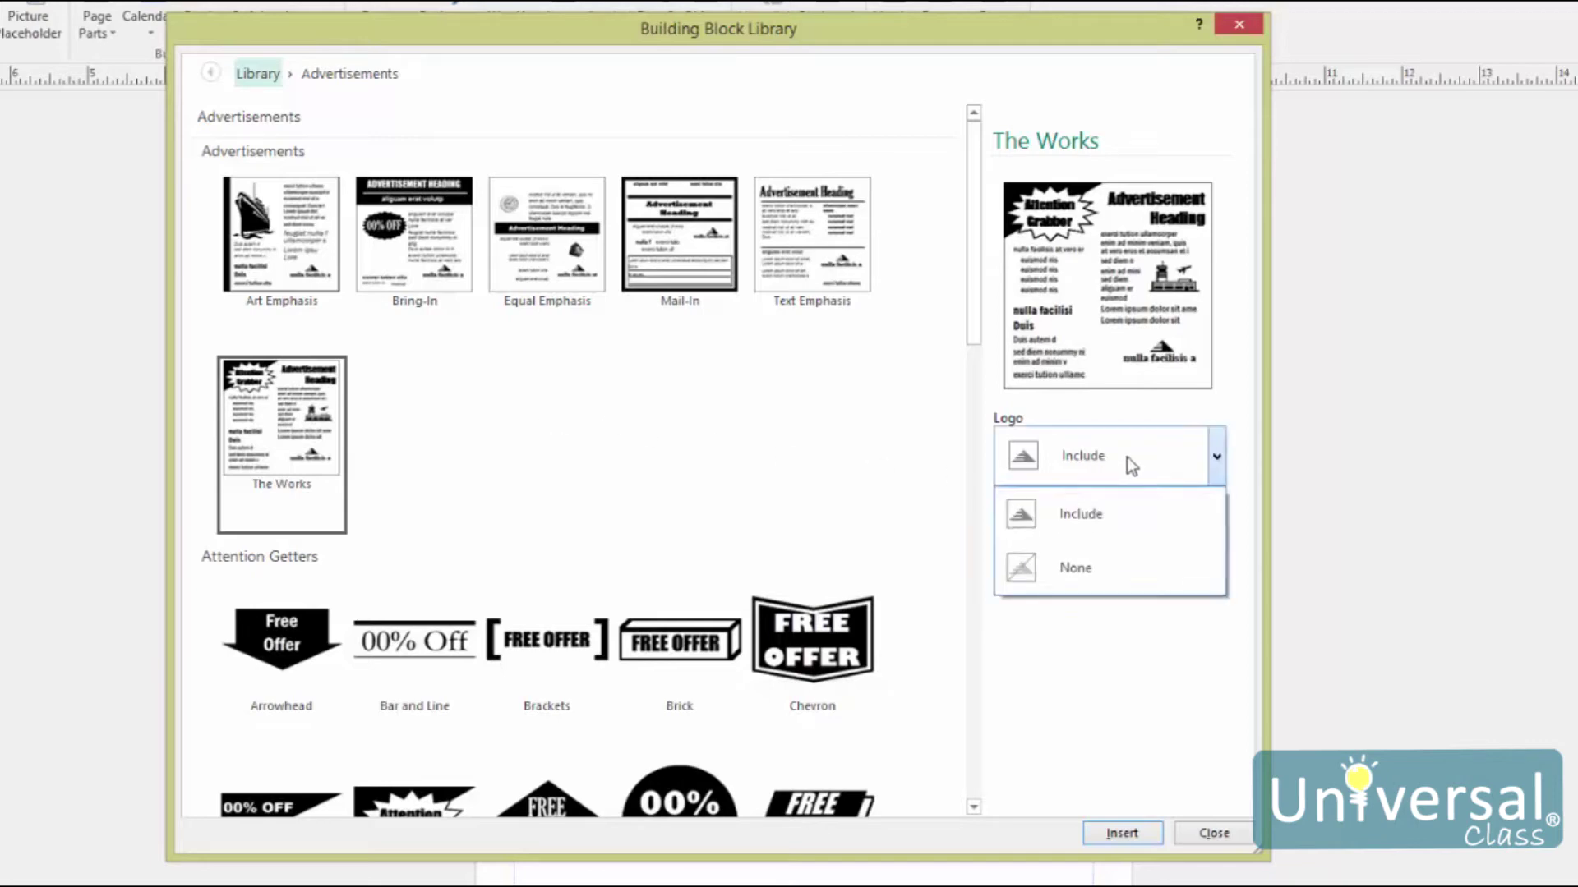
left_click(1173, 466)
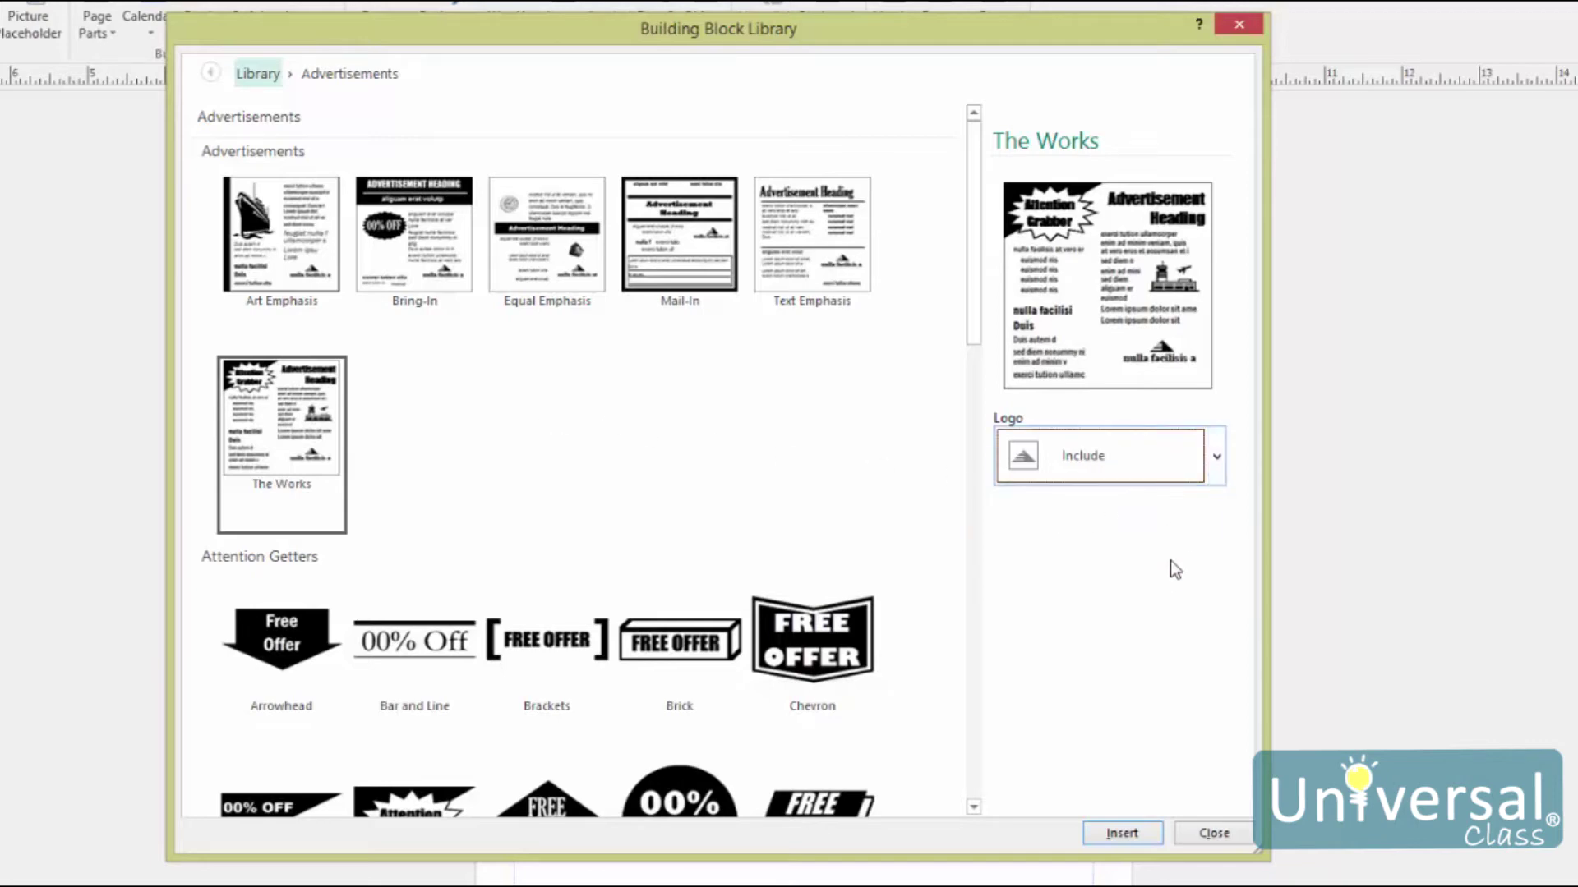
left_click(1136, 831)
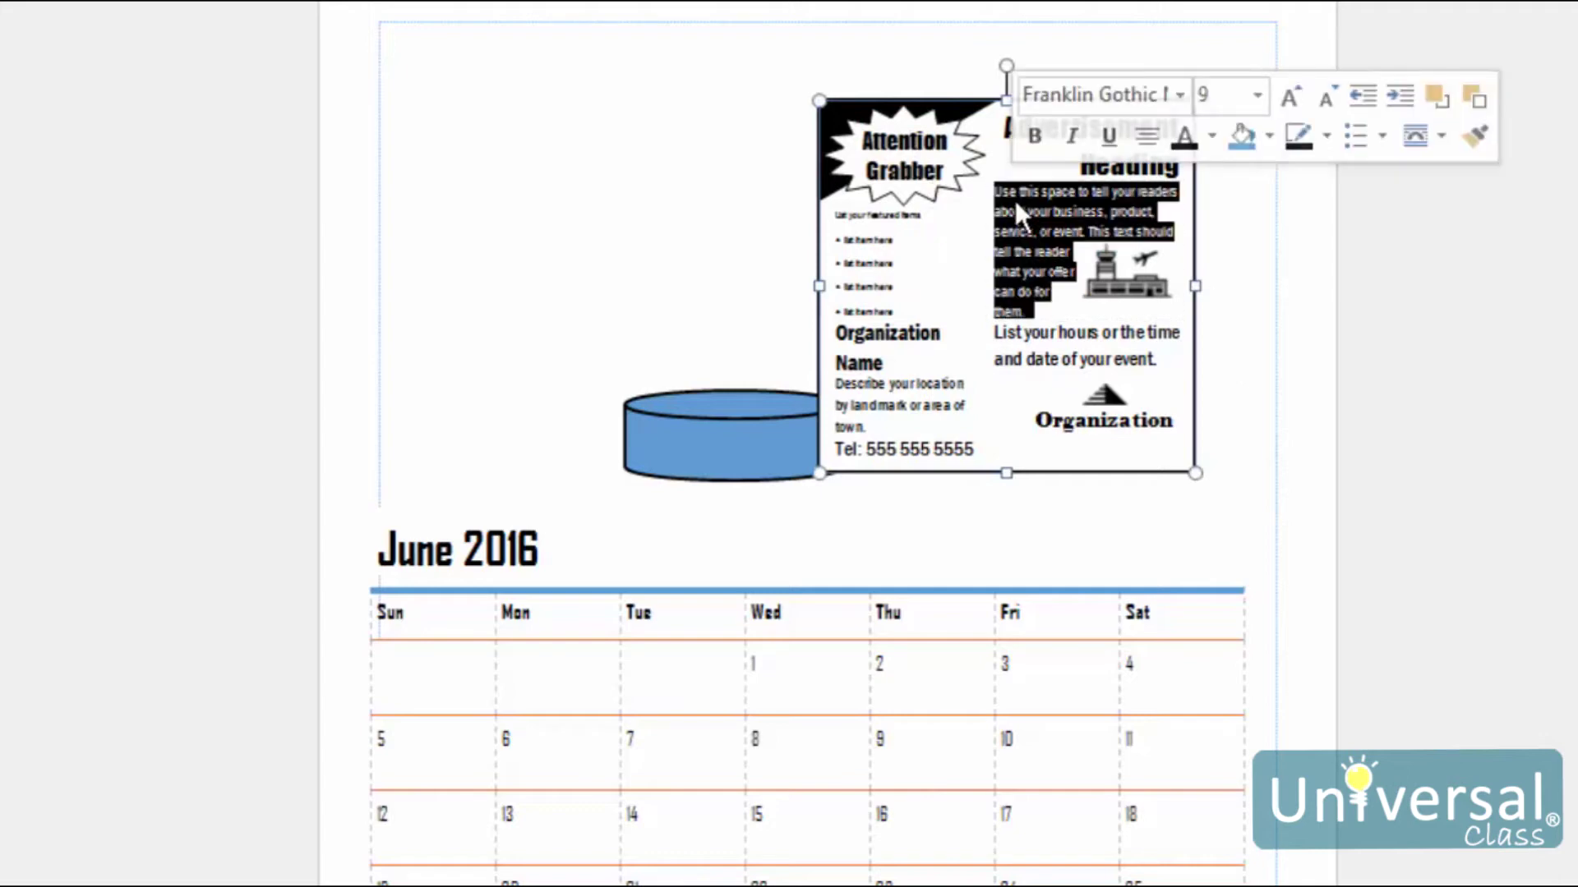
left_click(1260, 278)
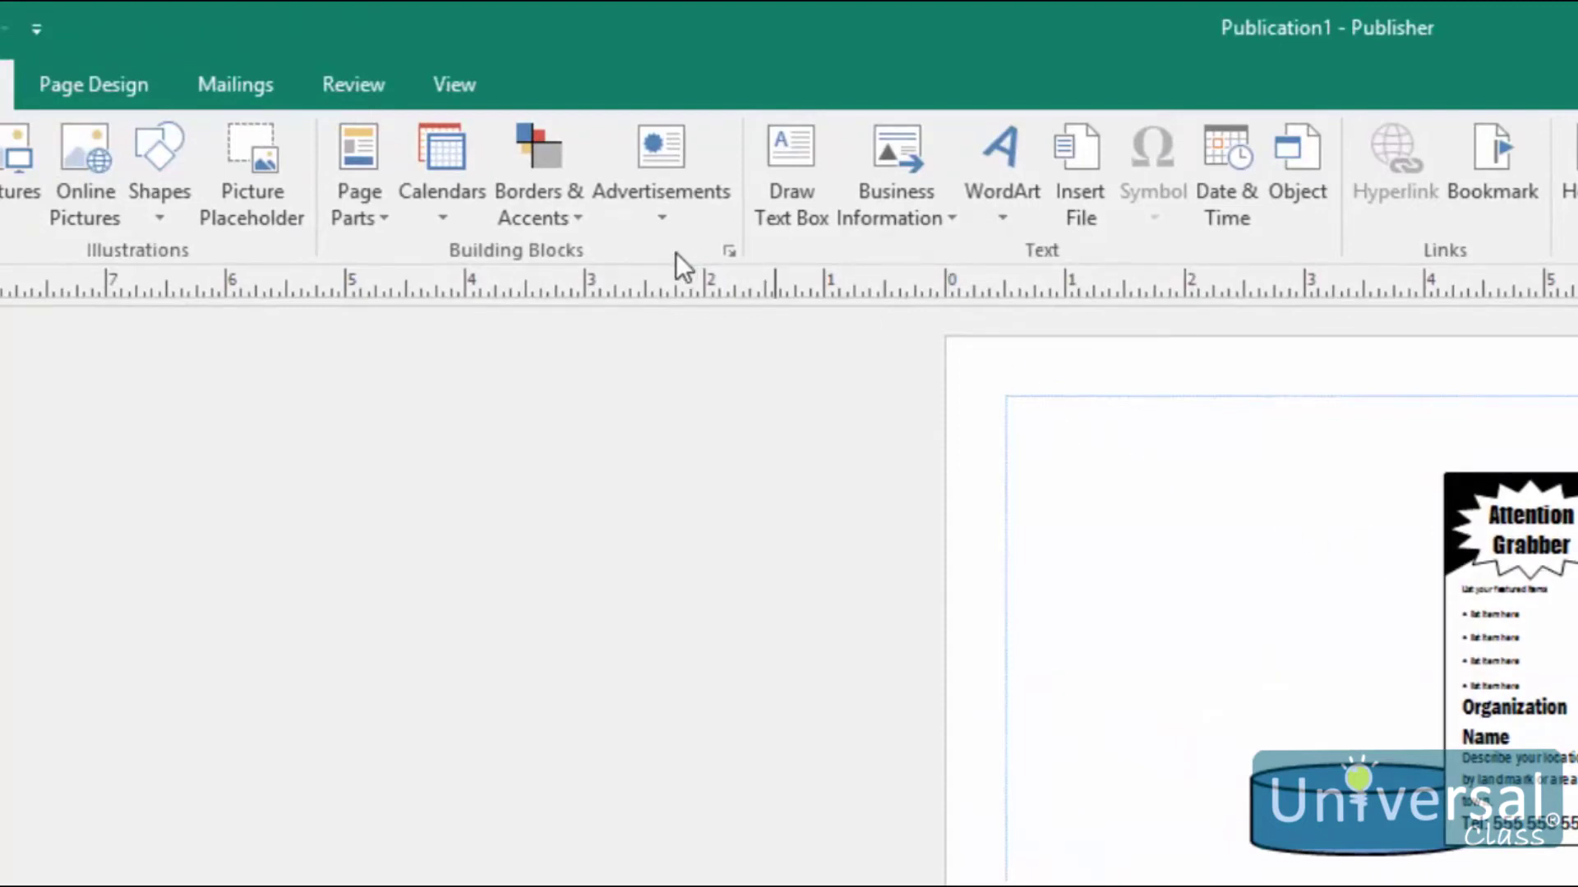
- Open the Page Parts Building Block Library through More Page Parts
left_click(359, 205)
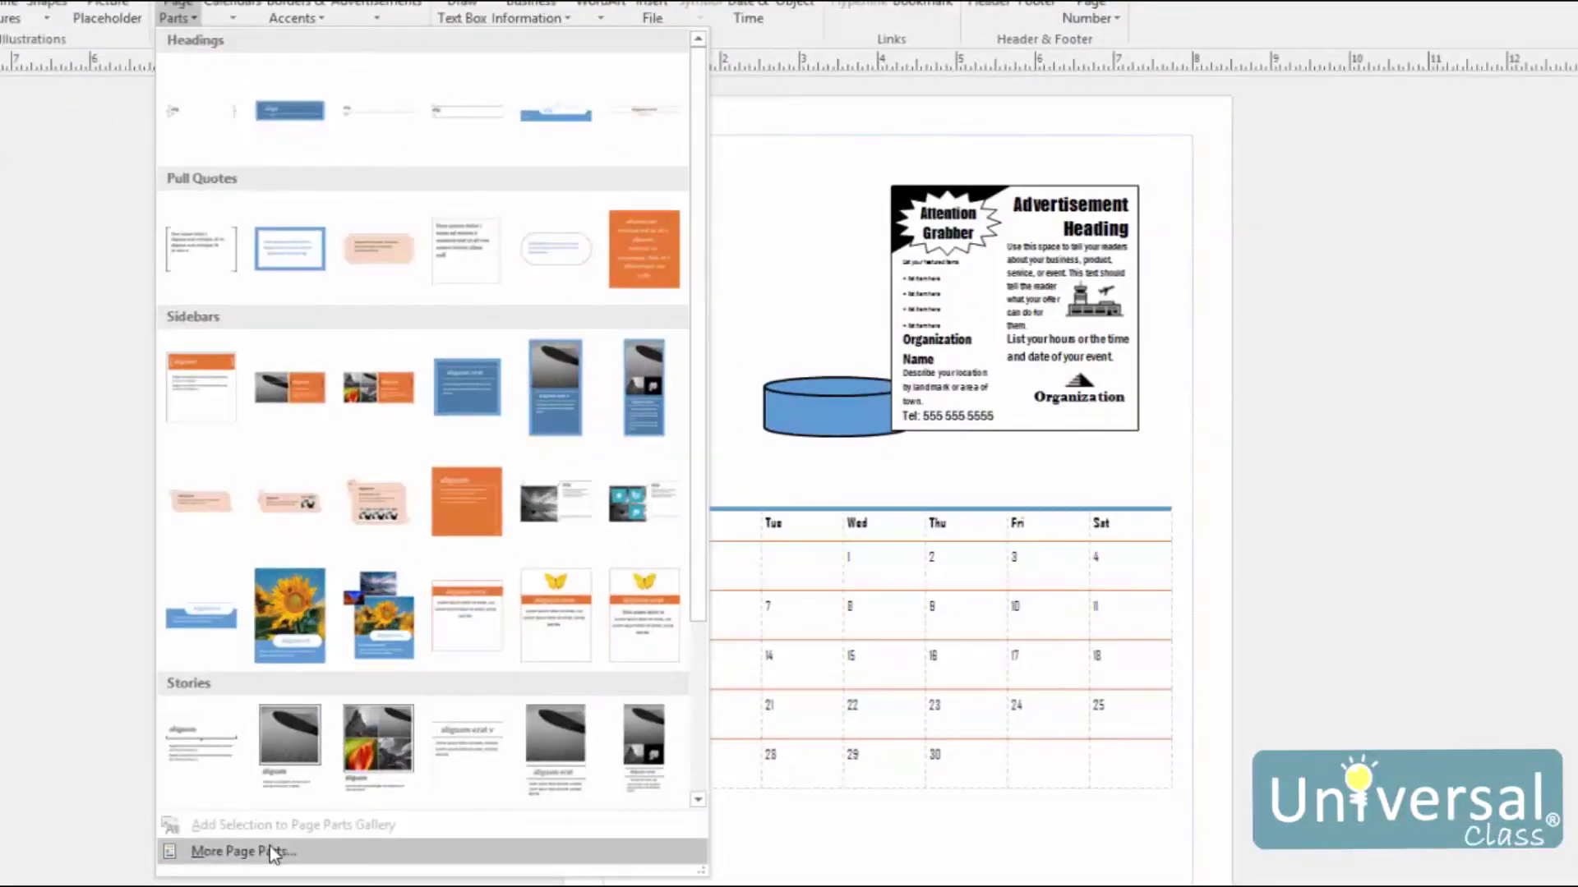
left_click(269, 846)
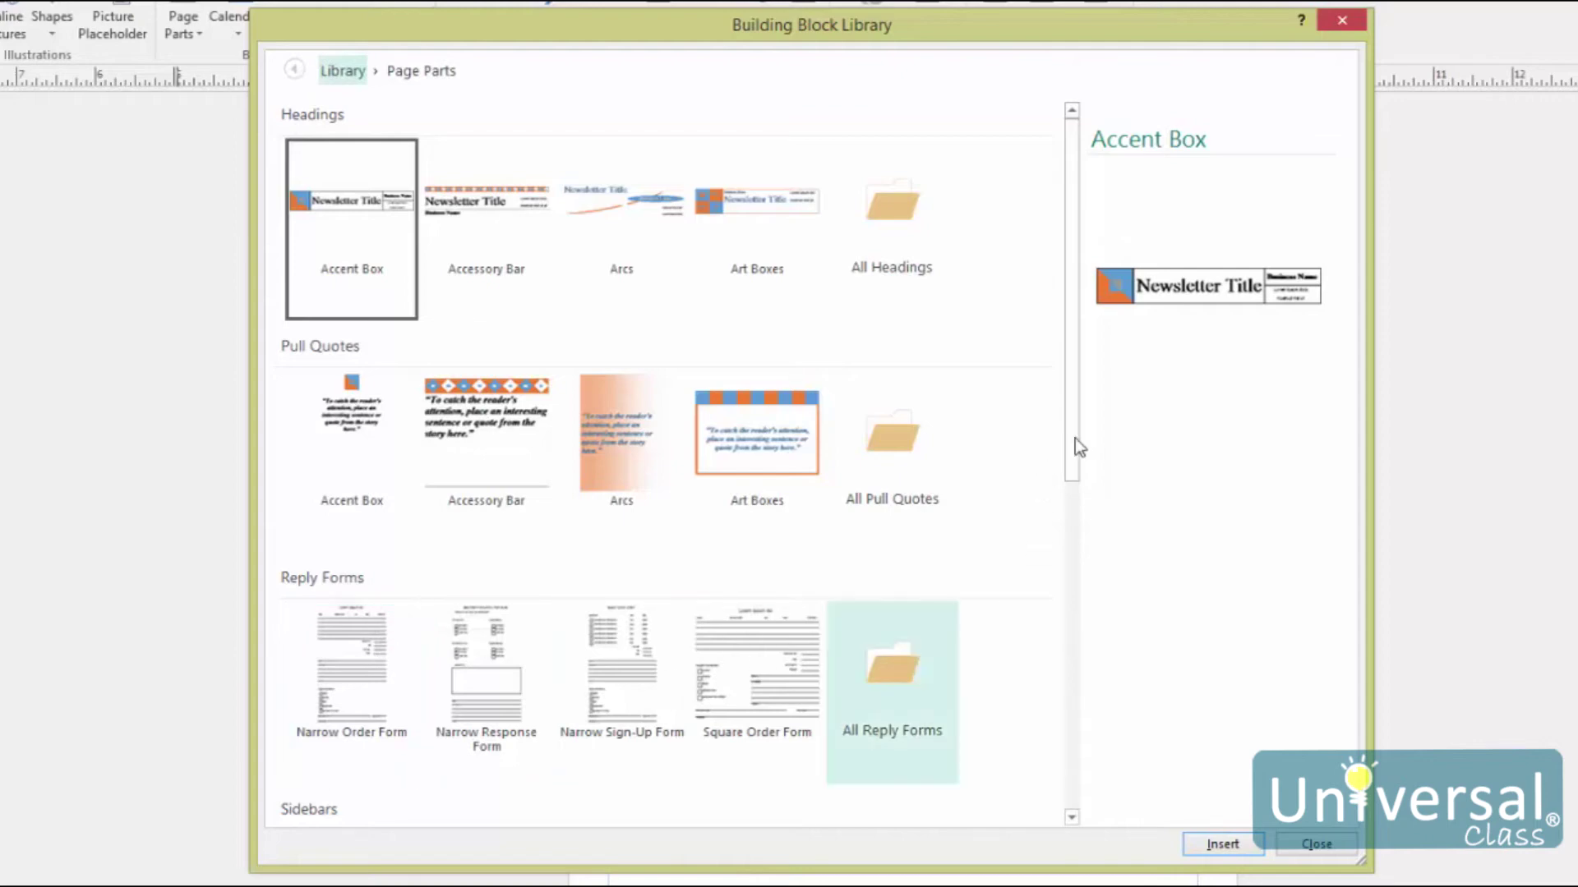
- Find the Narrow Response Form under Reply Forms and insert it onto the page
scroll(1073, 573, "down", 3)
scroll(1073, 574, "down", 2)
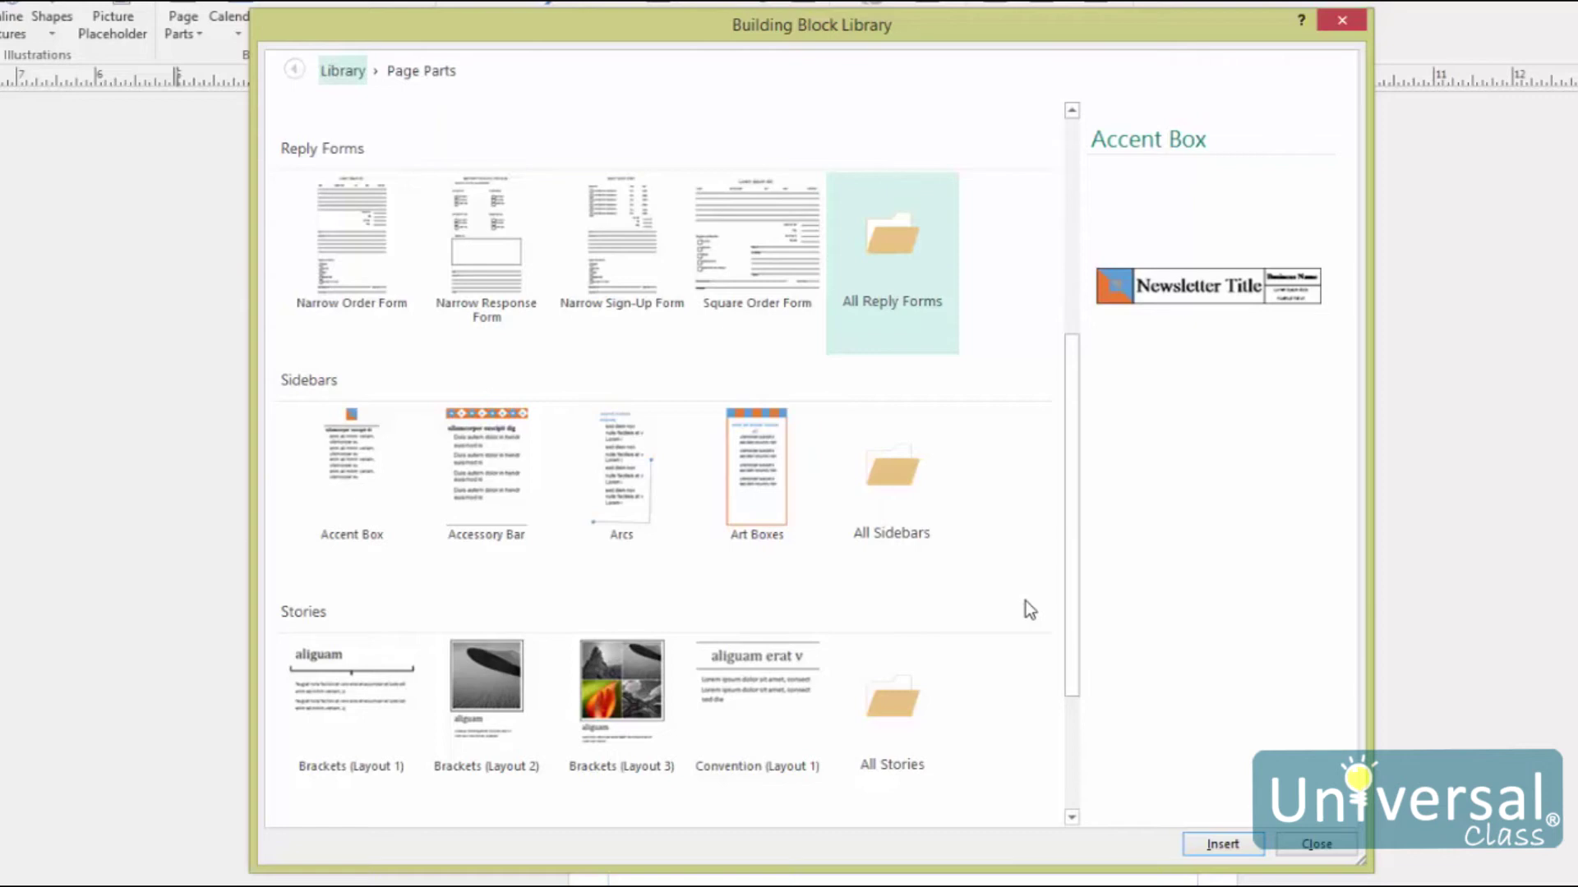
scroll(1072, 686, "down", 1)
scroll(1073, 687, "down", 3)
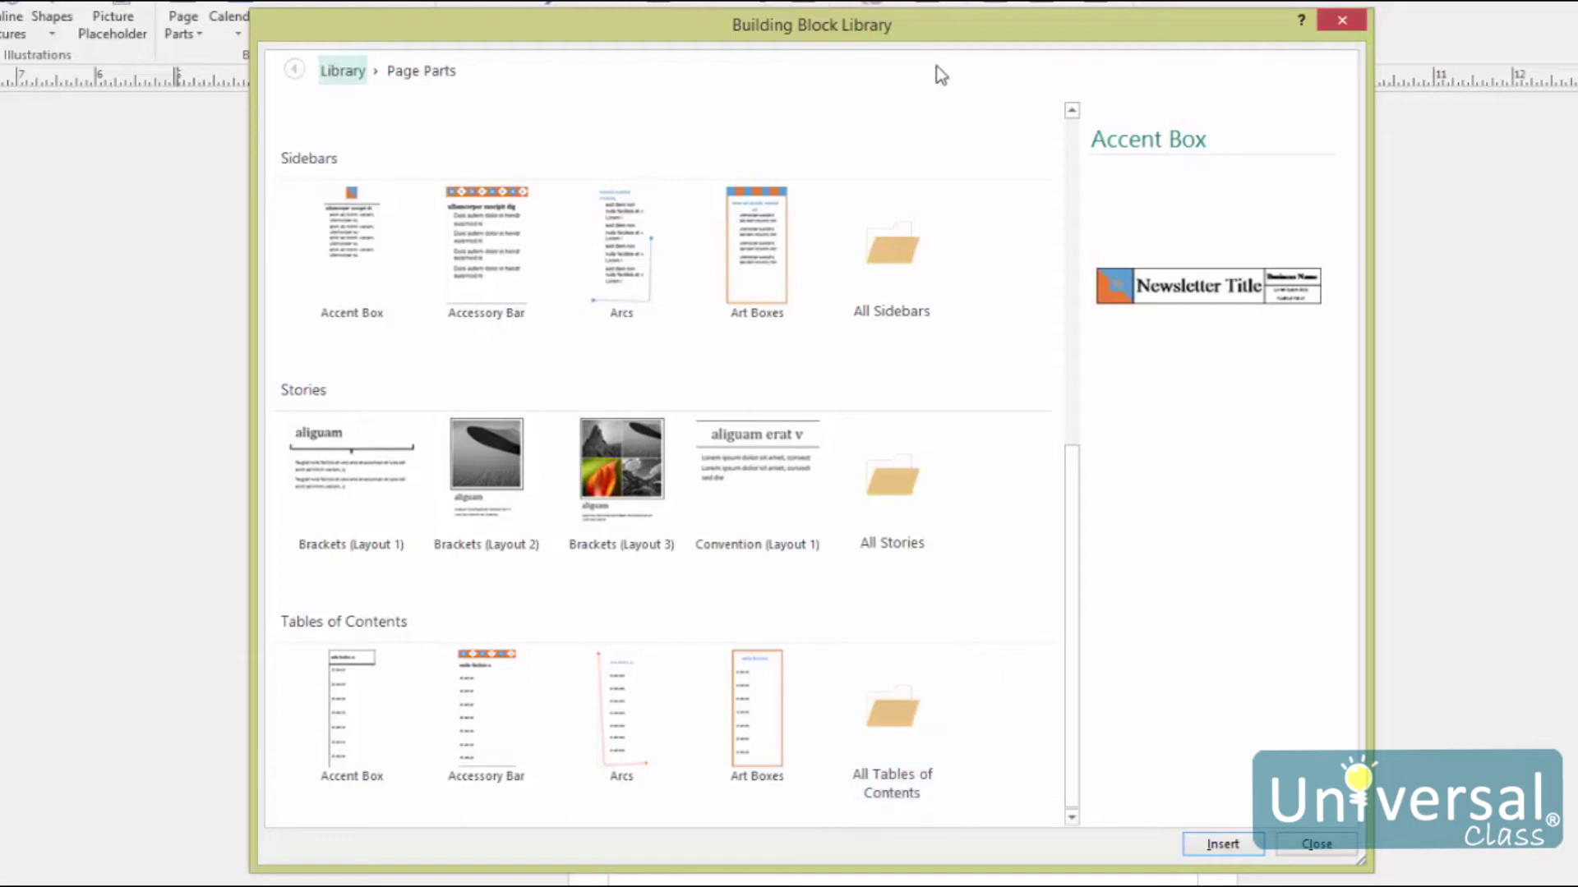
scroll(1058, 387, "up", 8)
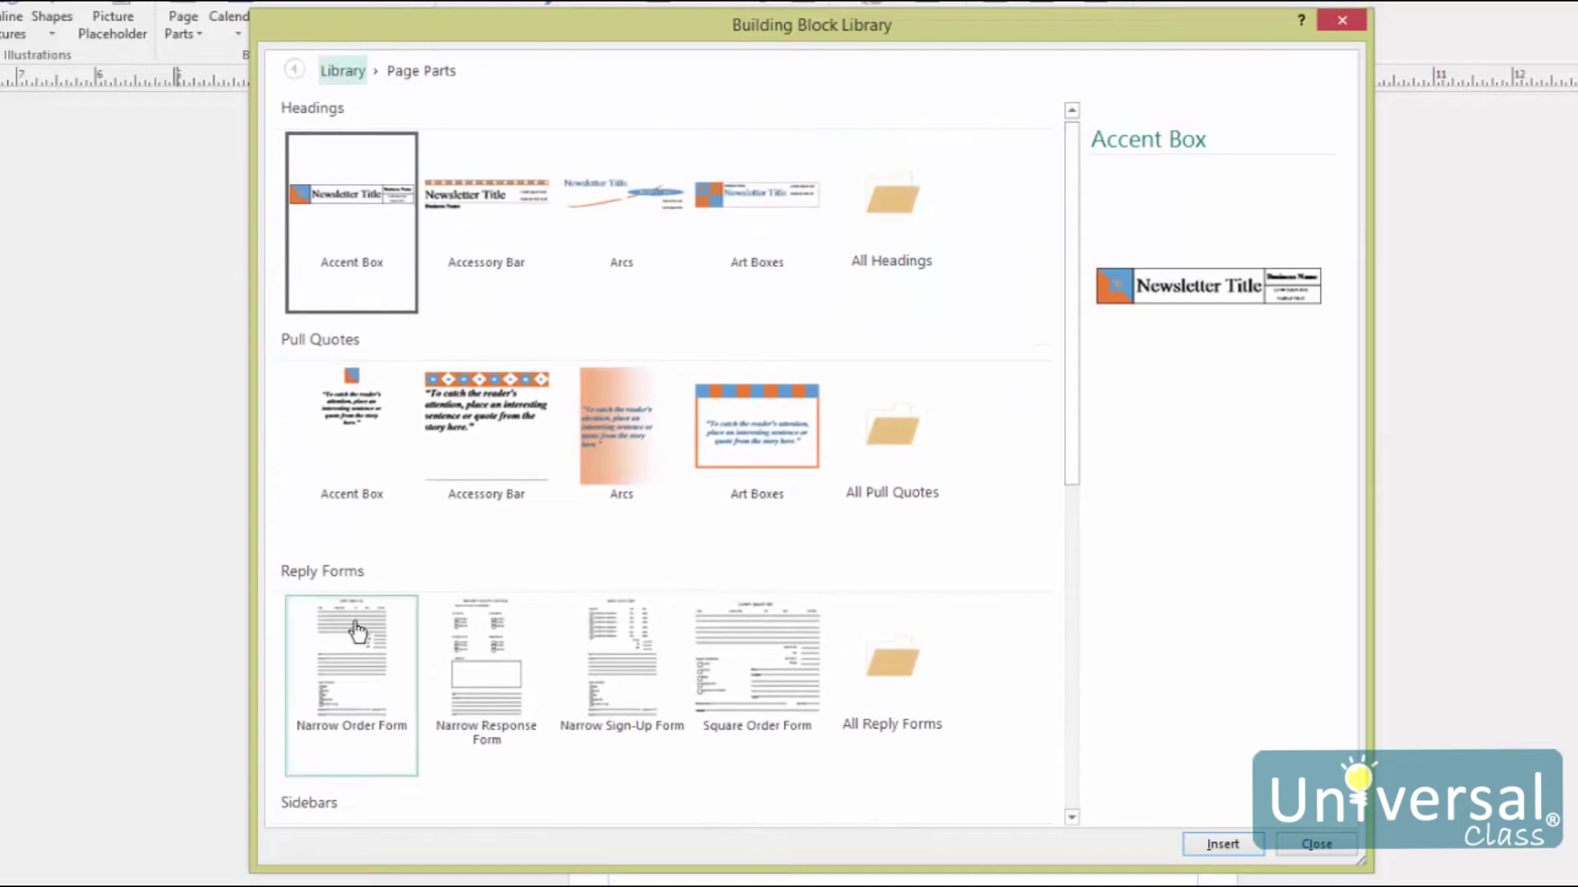
left_click(358, 631)
left_click(492, 654)
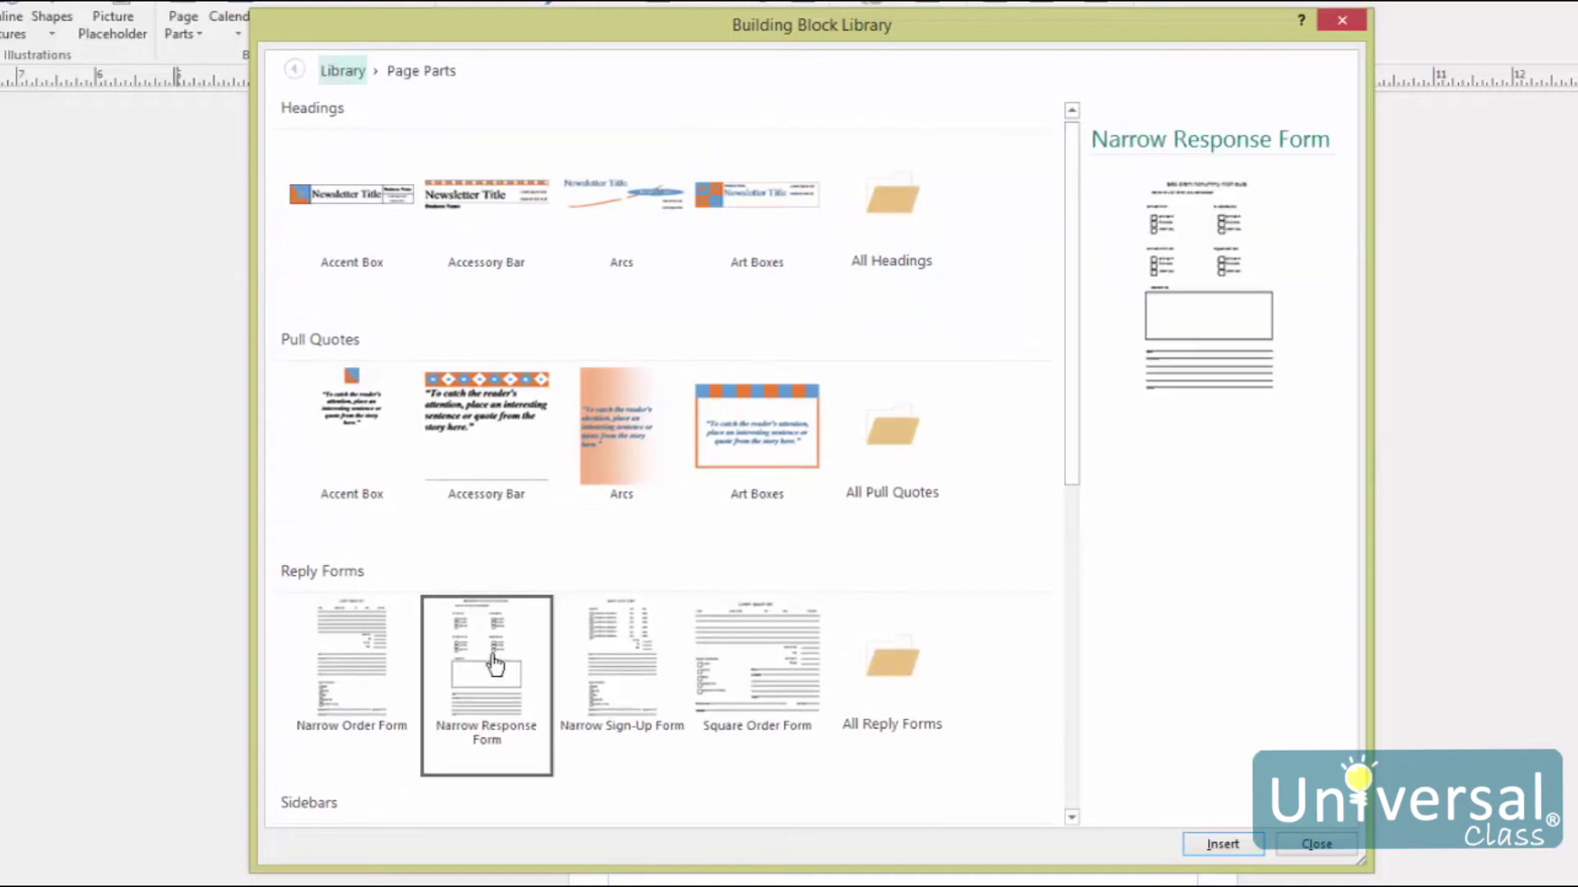
left_click(1222, 844)
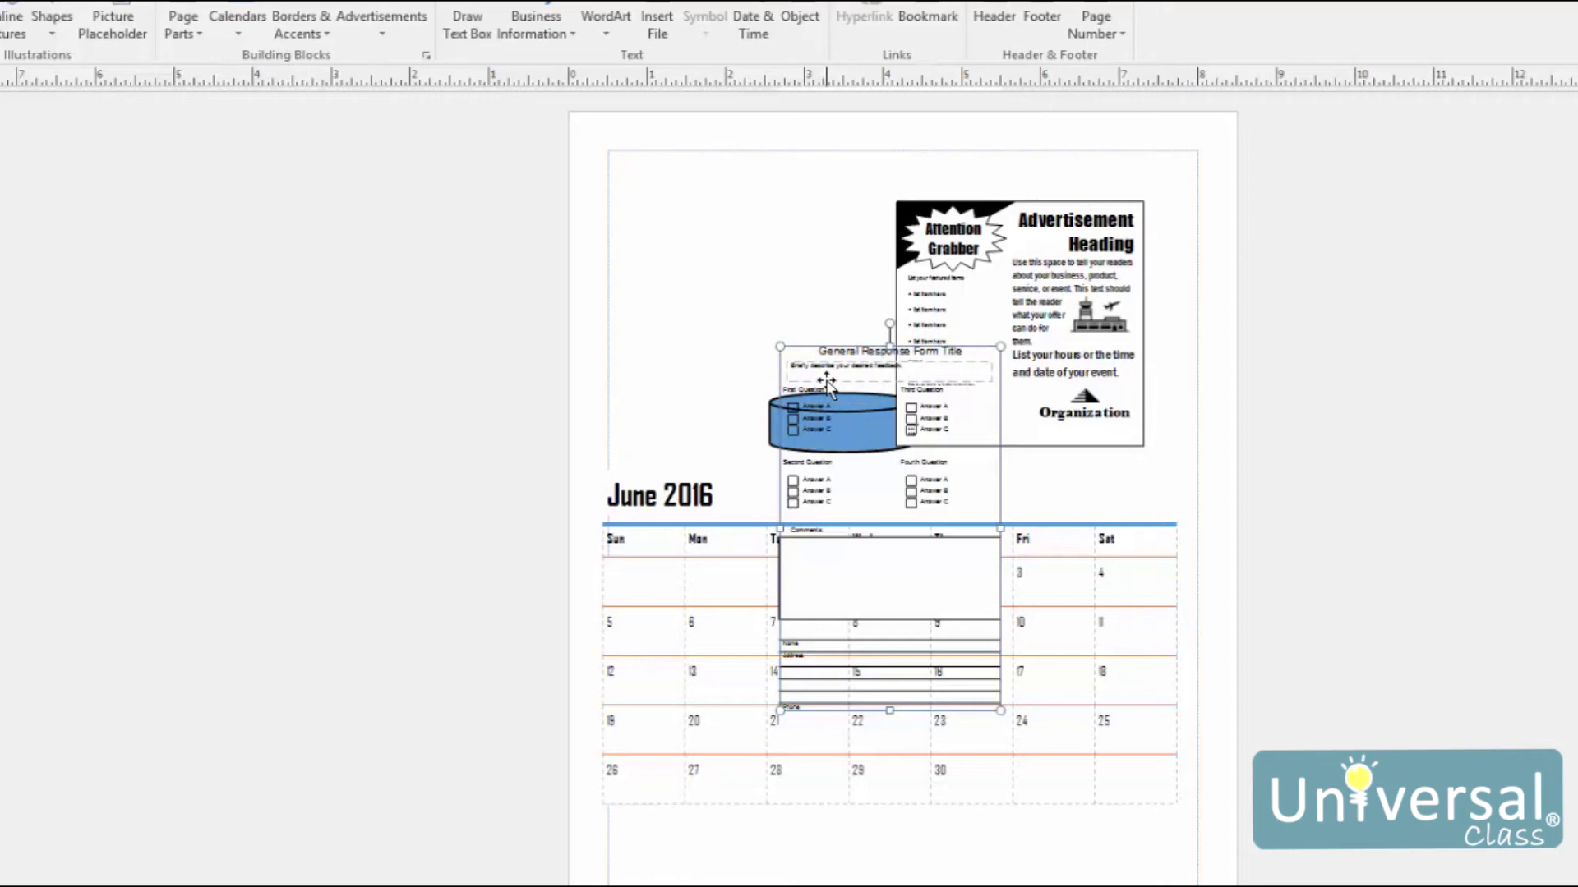
- Move the response form to the top-left, the calendar lower, and the blue can out from behind the form
left_click(840, 351)
left_click_drag(839, 351, 688, 159)
left_click(898, 458)
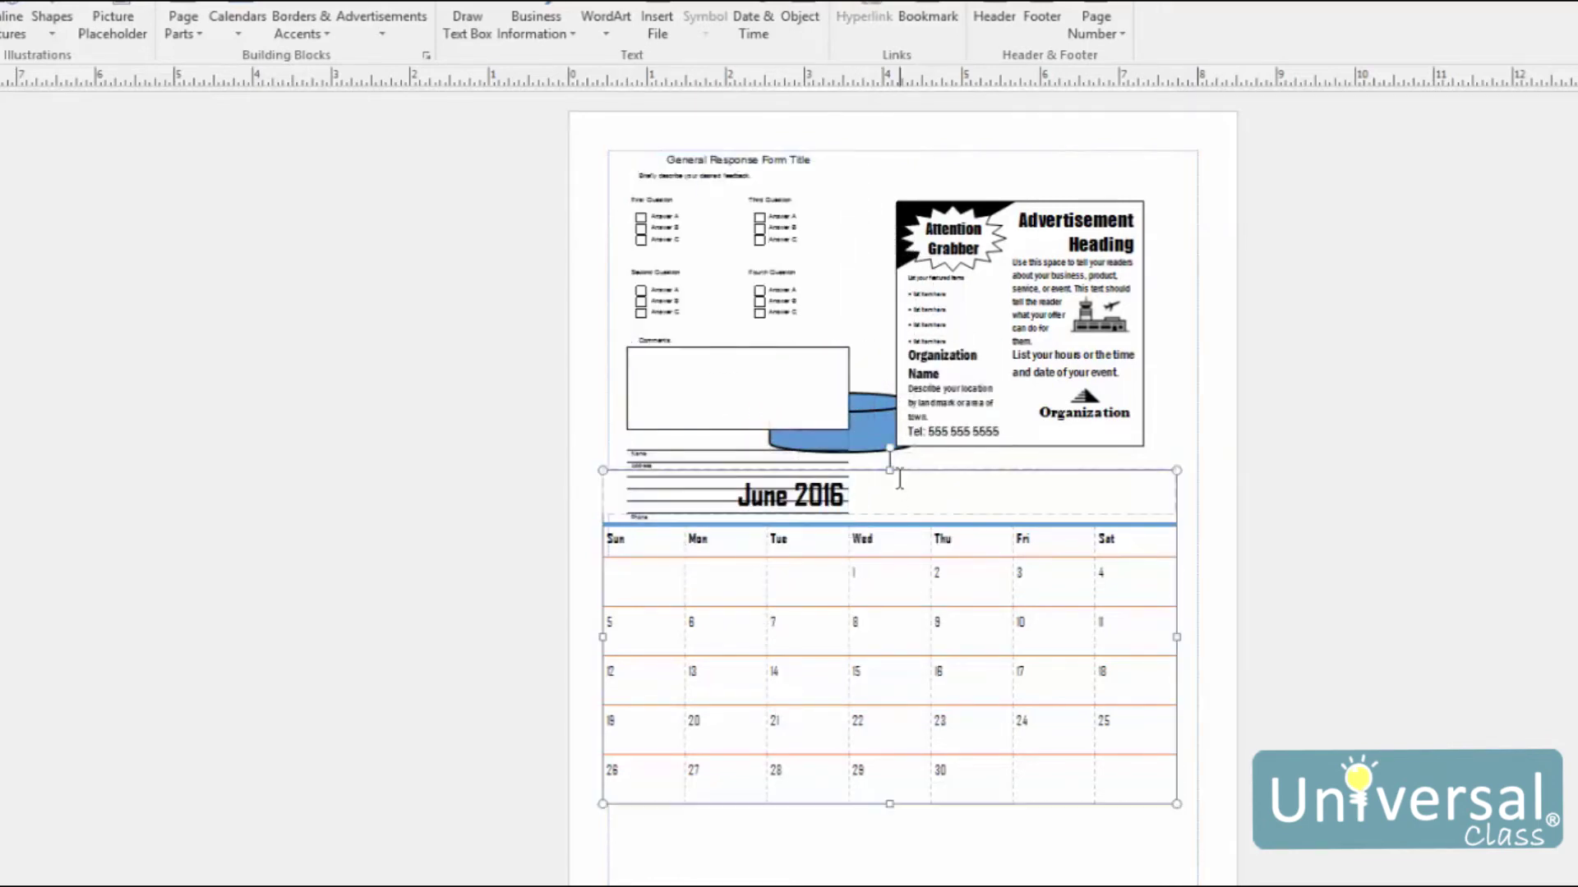
left_click_drag(917, 489, 923, 564)
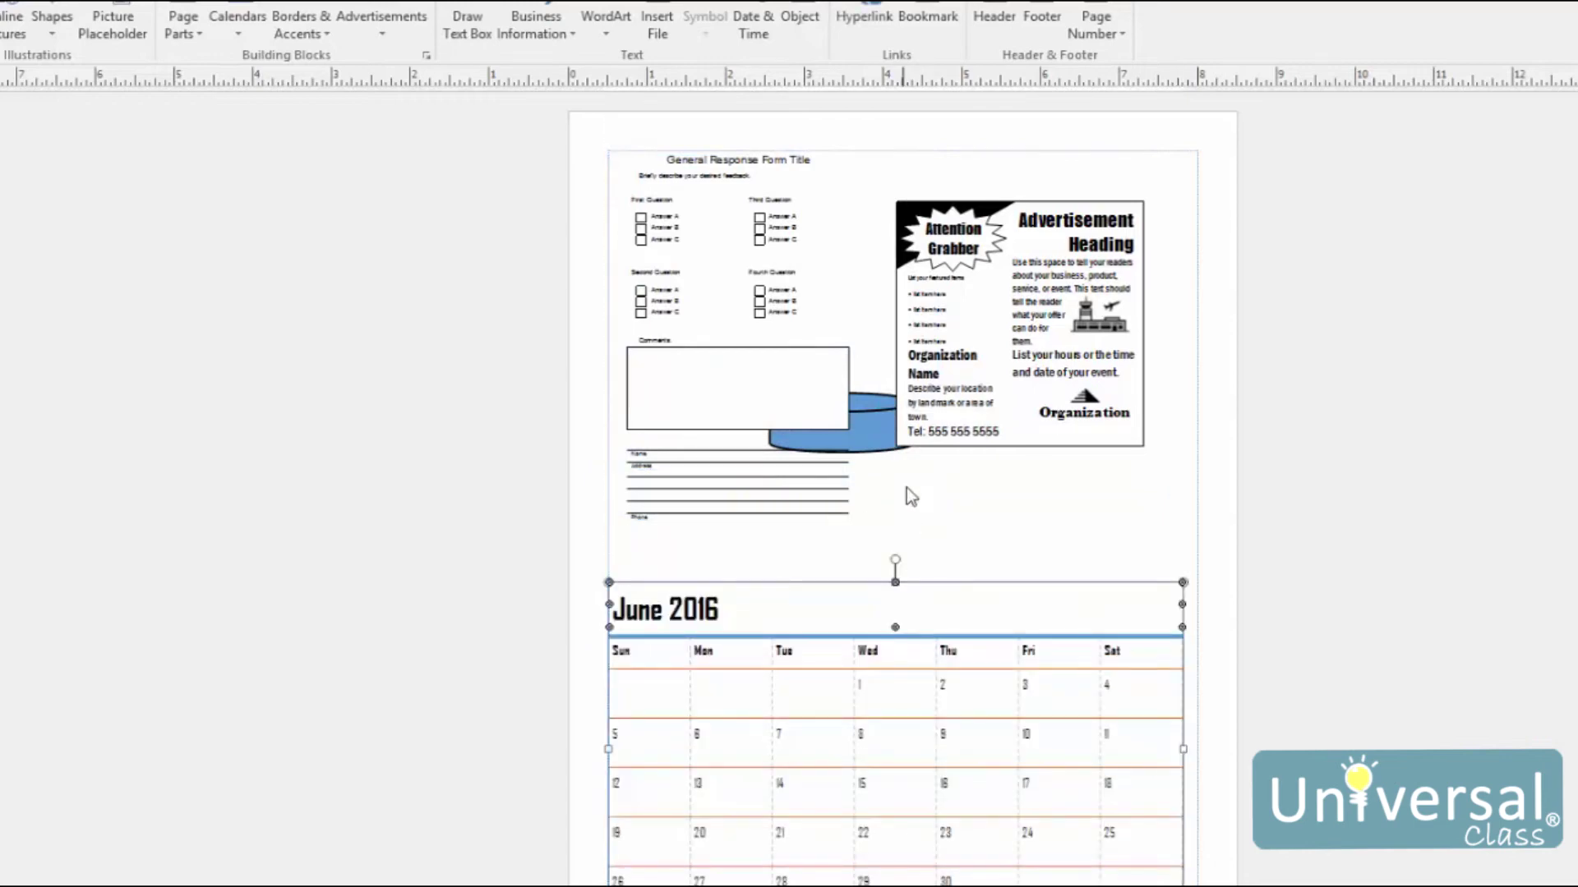
left_click_drag(888, 427, 1054, 524)
left_click(1291, 489)
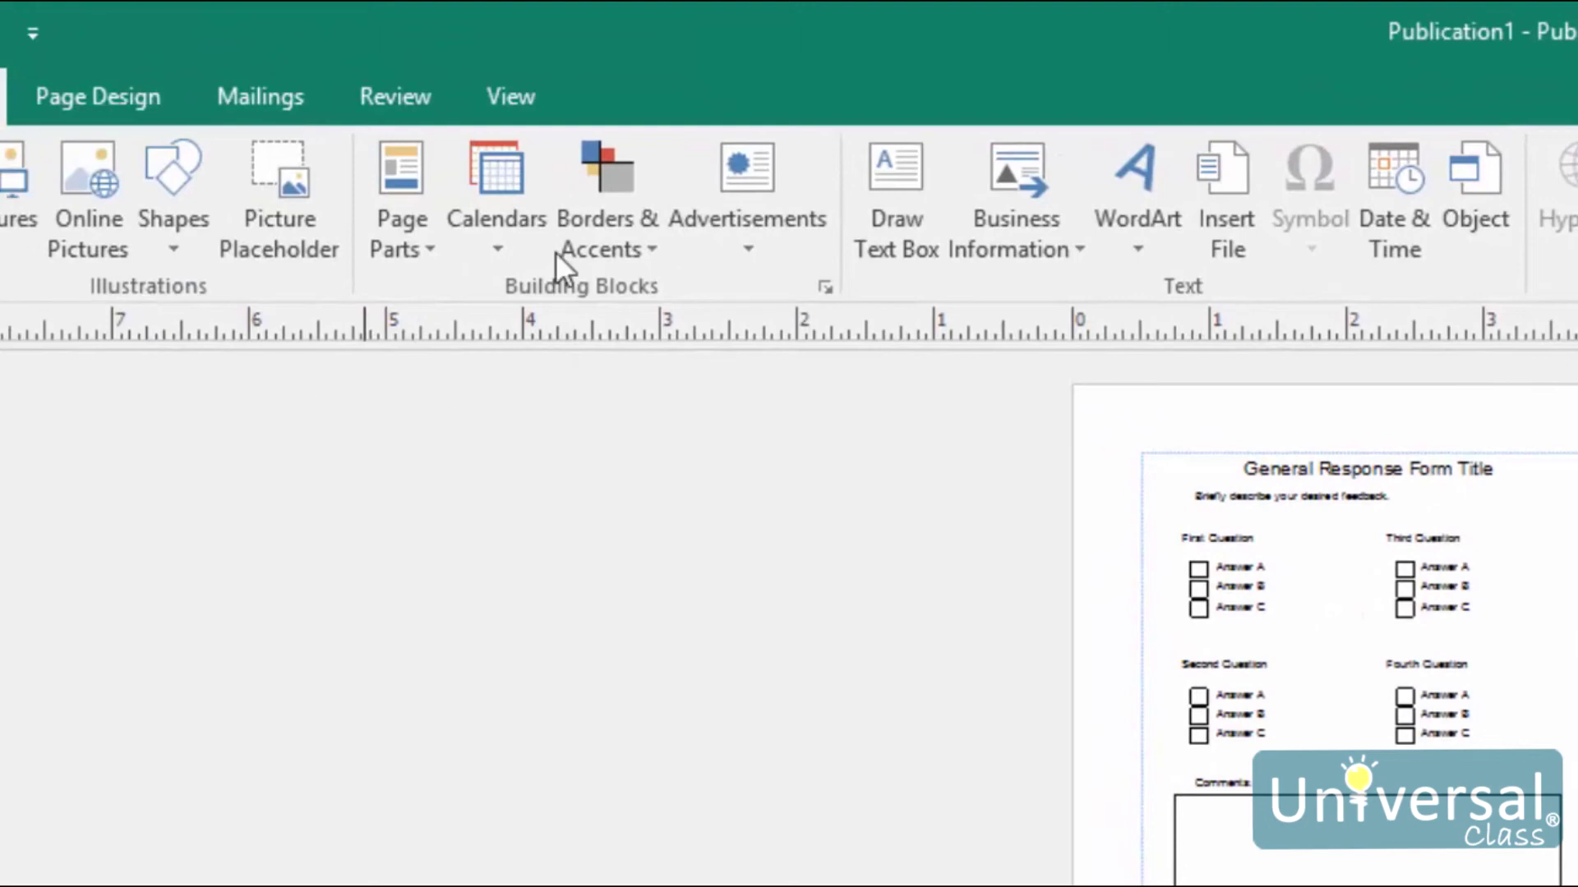
- Scroll the Borders & Accents library to Frames and pick the Banded Color frame
left_click(623, 240)
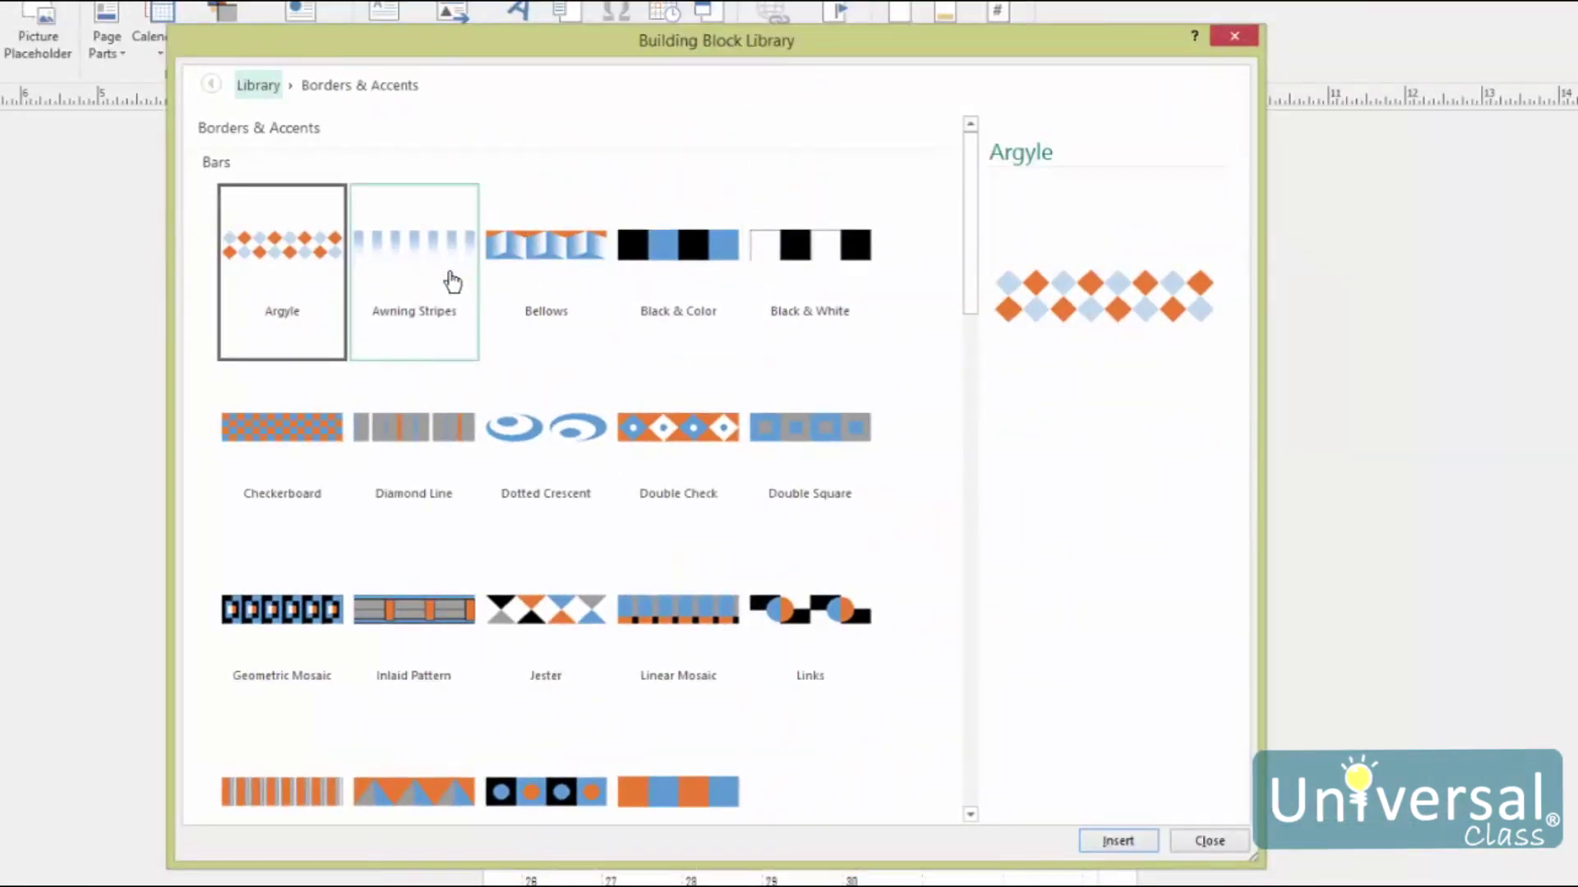
left_click_drag(968, 211, 988, 370)
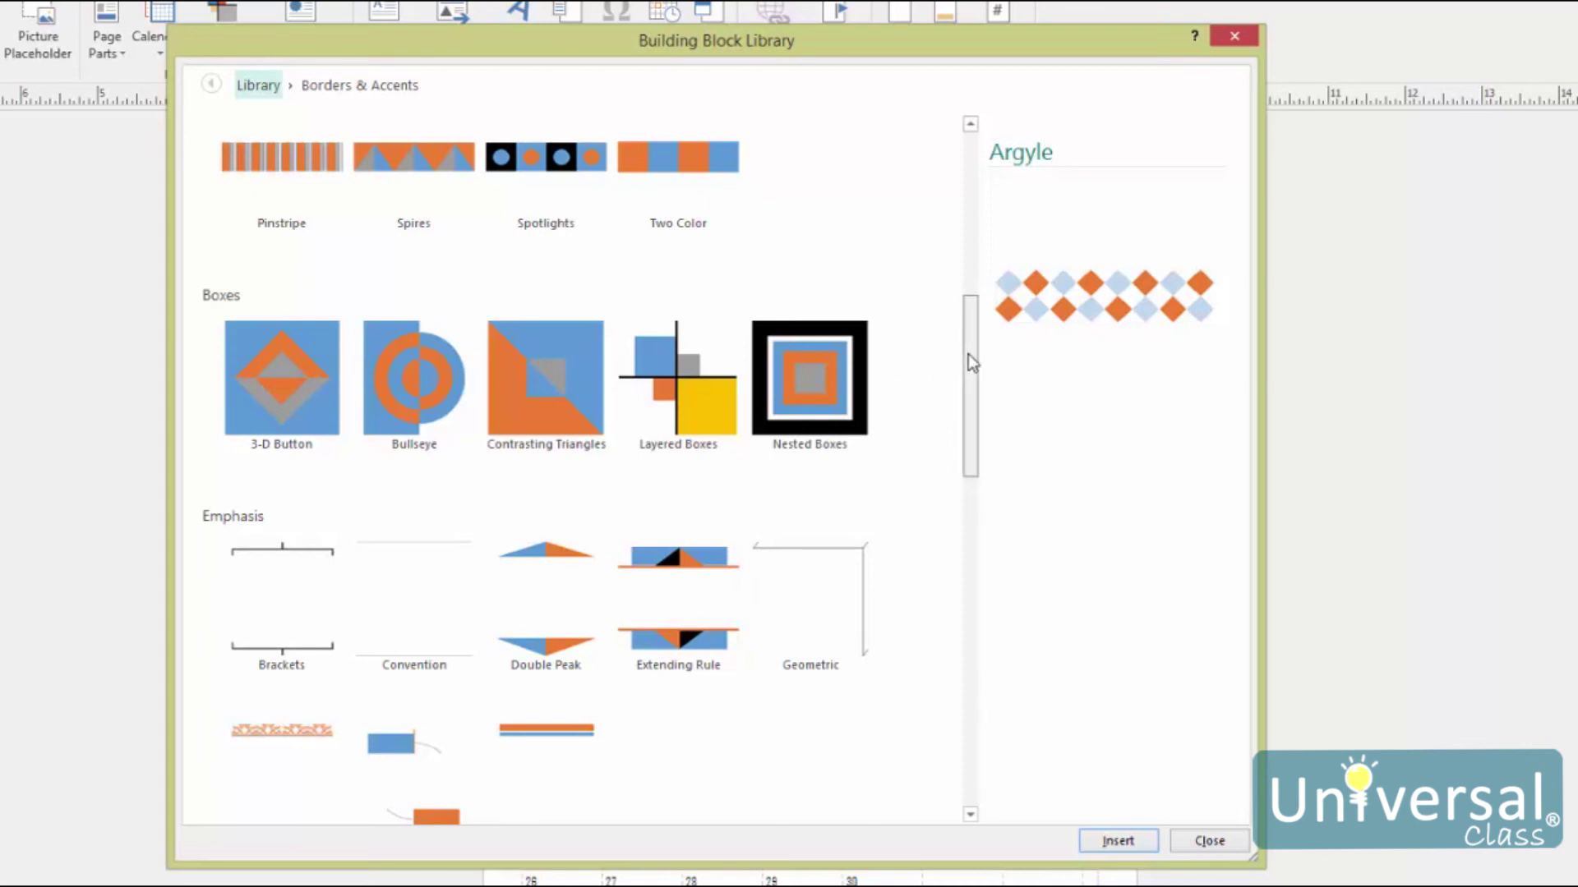
left_click_drag(968, 353, 964, 419)
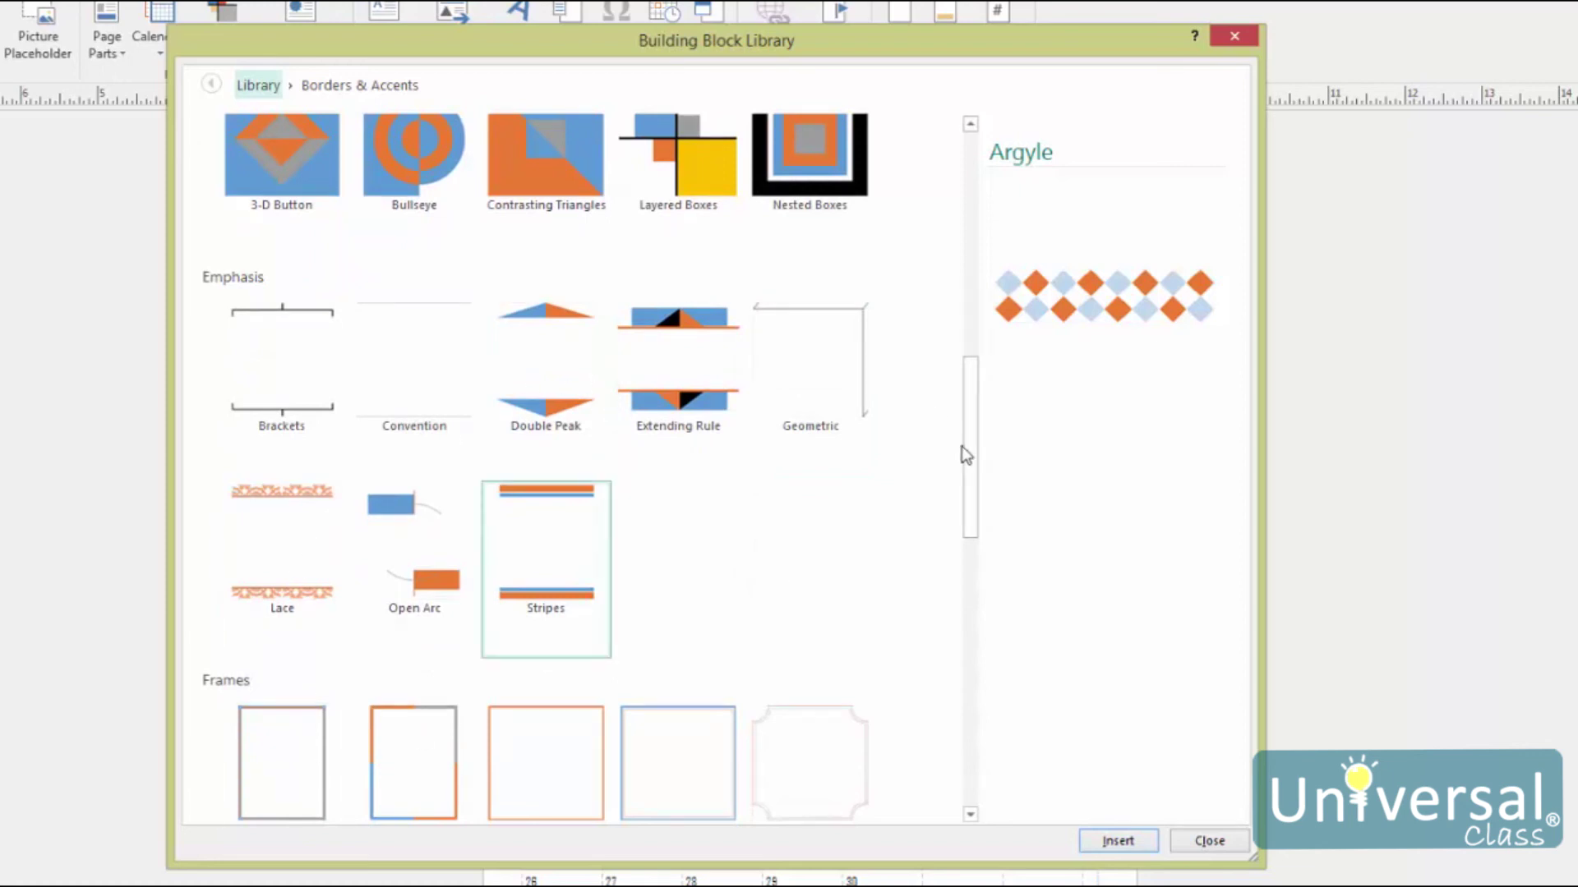
left_click_drag(963, 451, 979, 538)
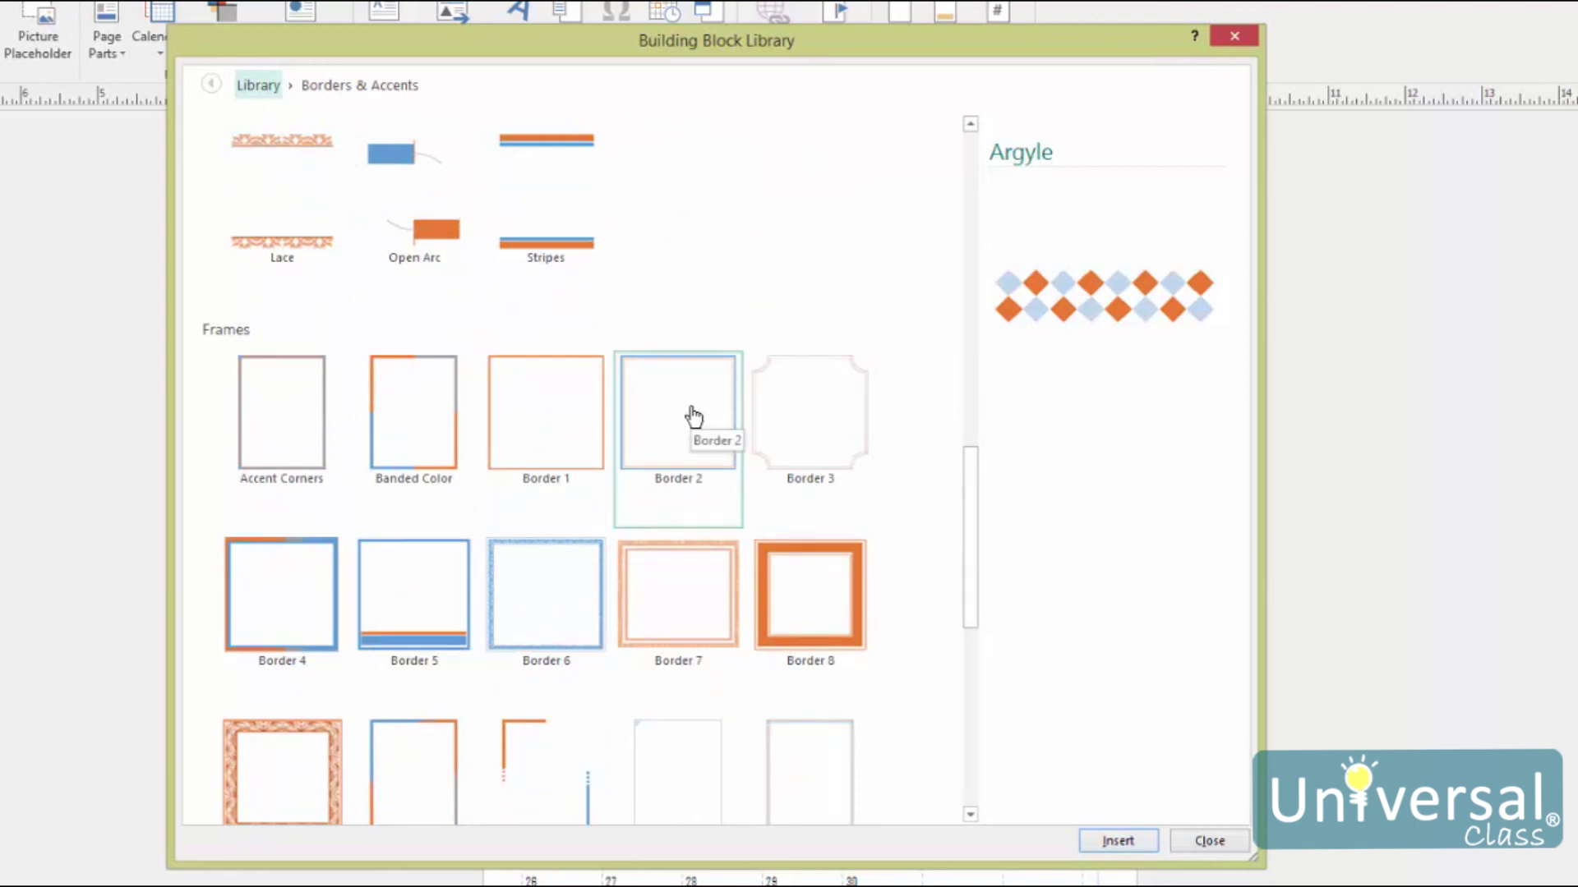
left_click_drag(970, 576, 973, 695)
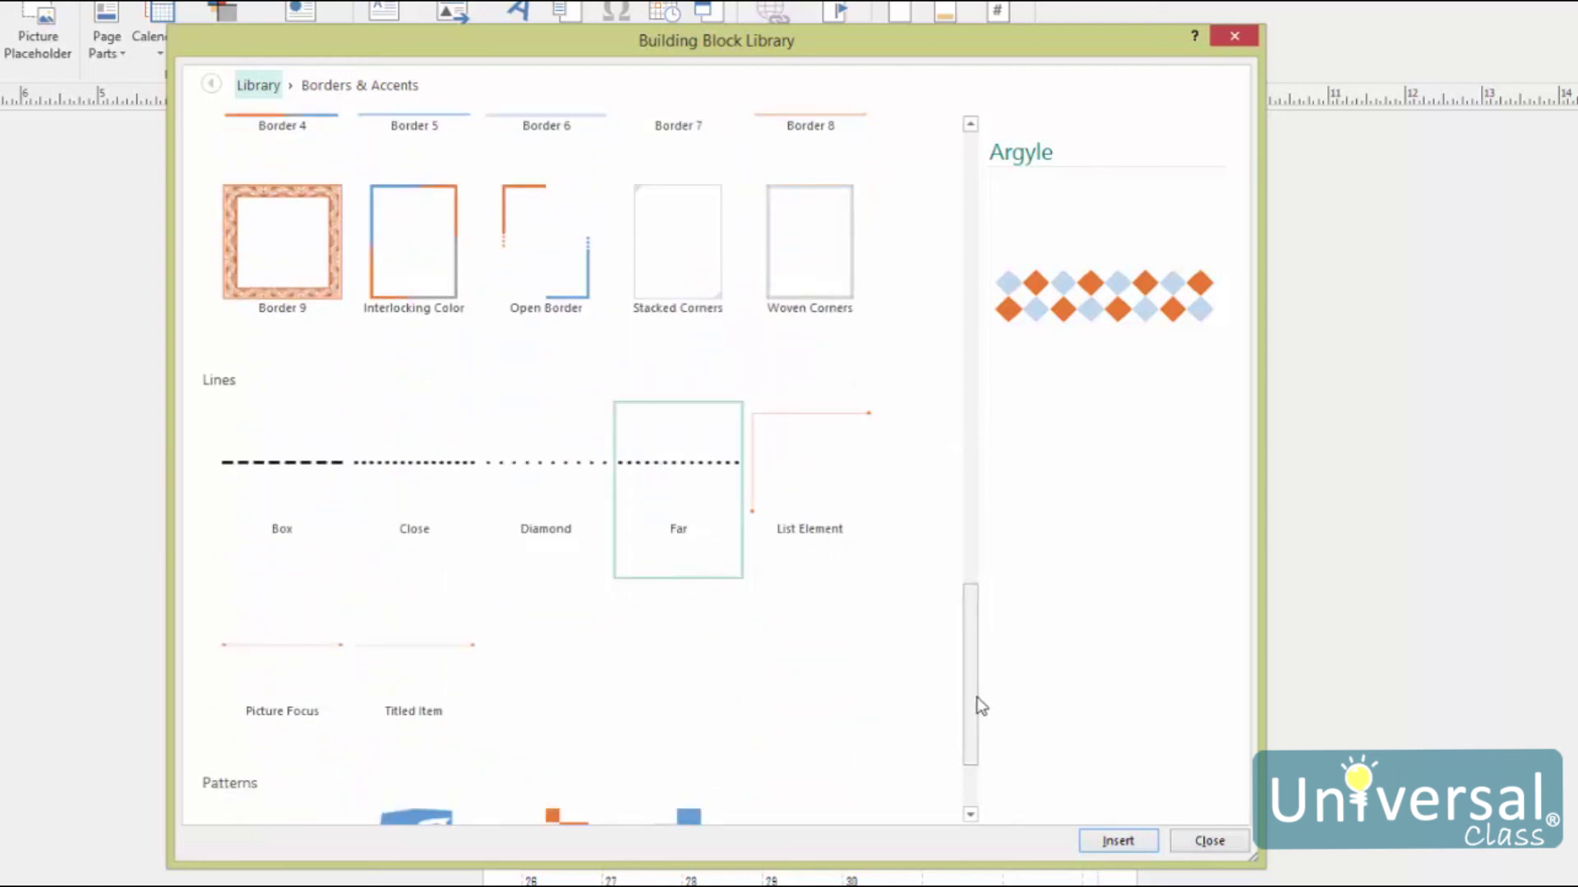
left_click_drag(979, 705, 970, 765)
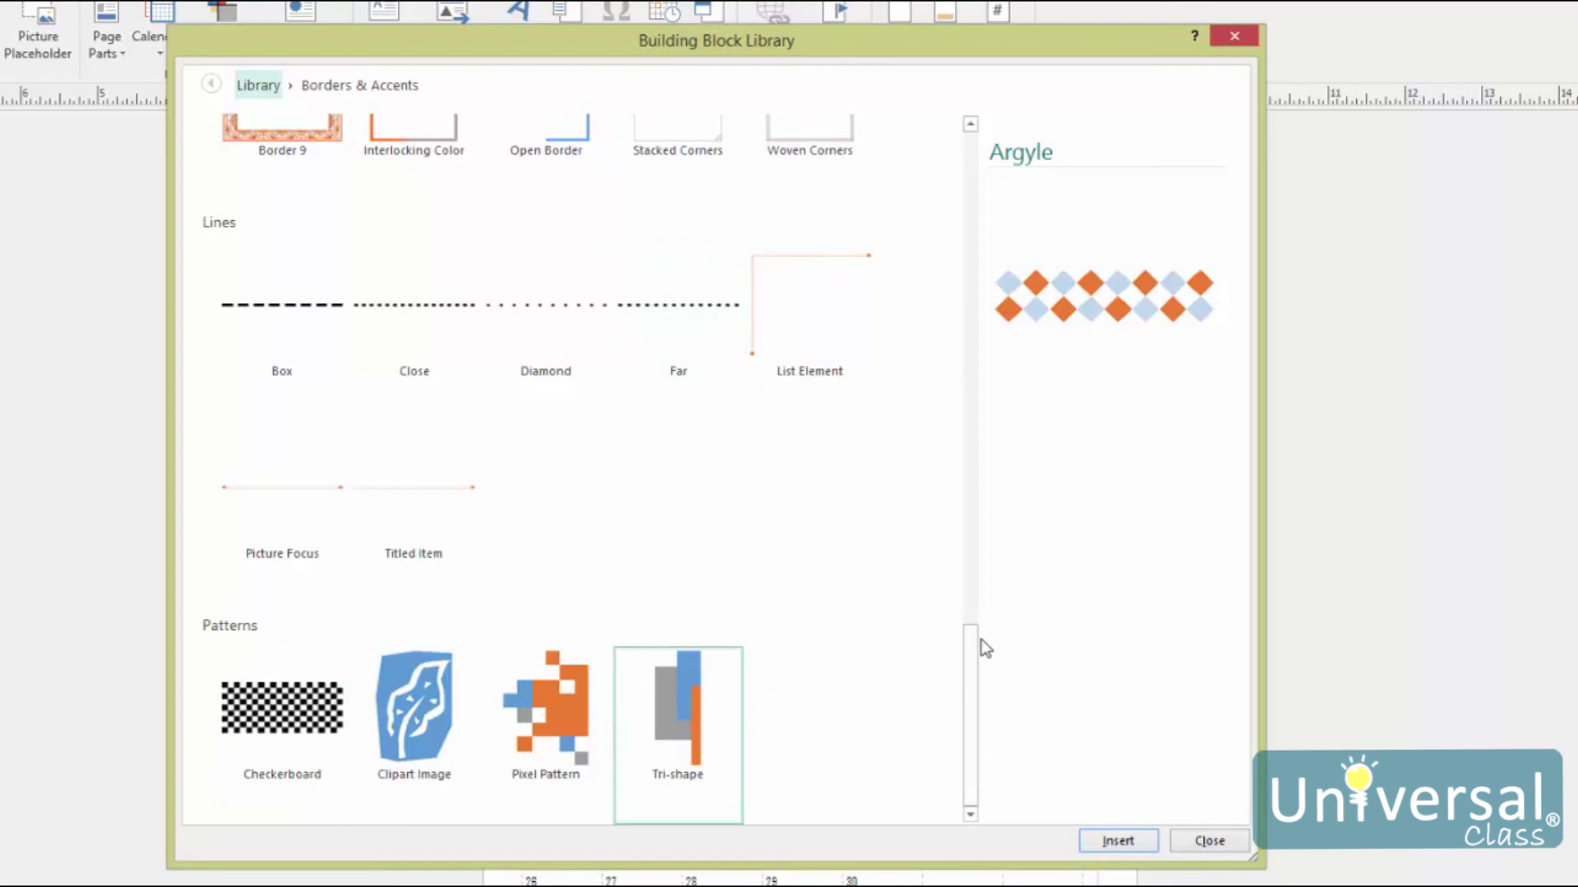
left_click_drag(975, 669, 975, 501)
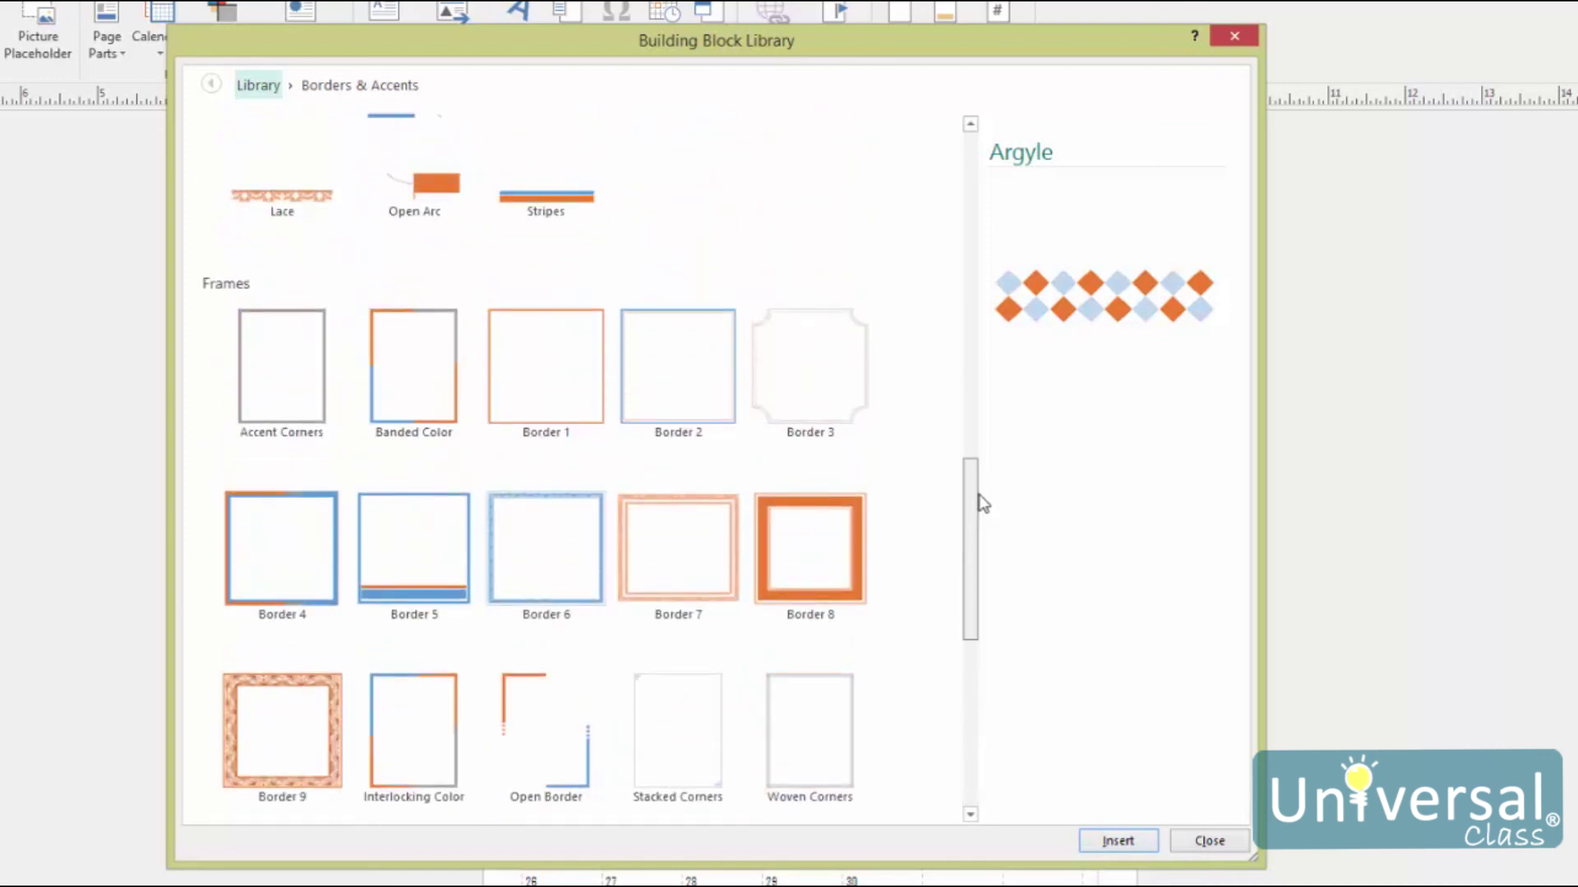
left_click(424, 364)
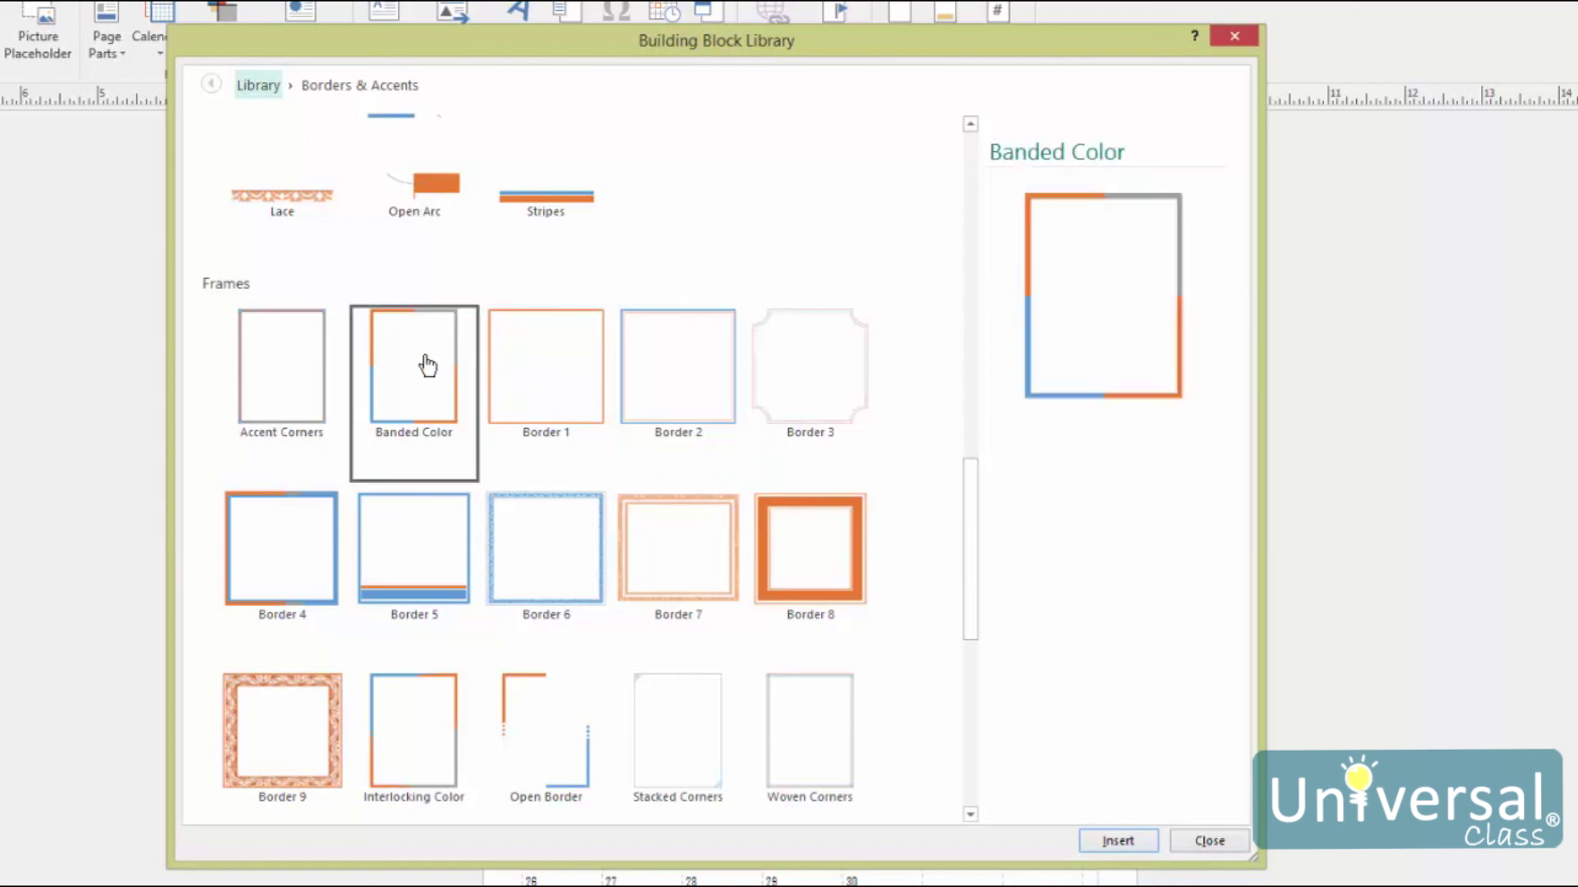
left_click(1118, 841)
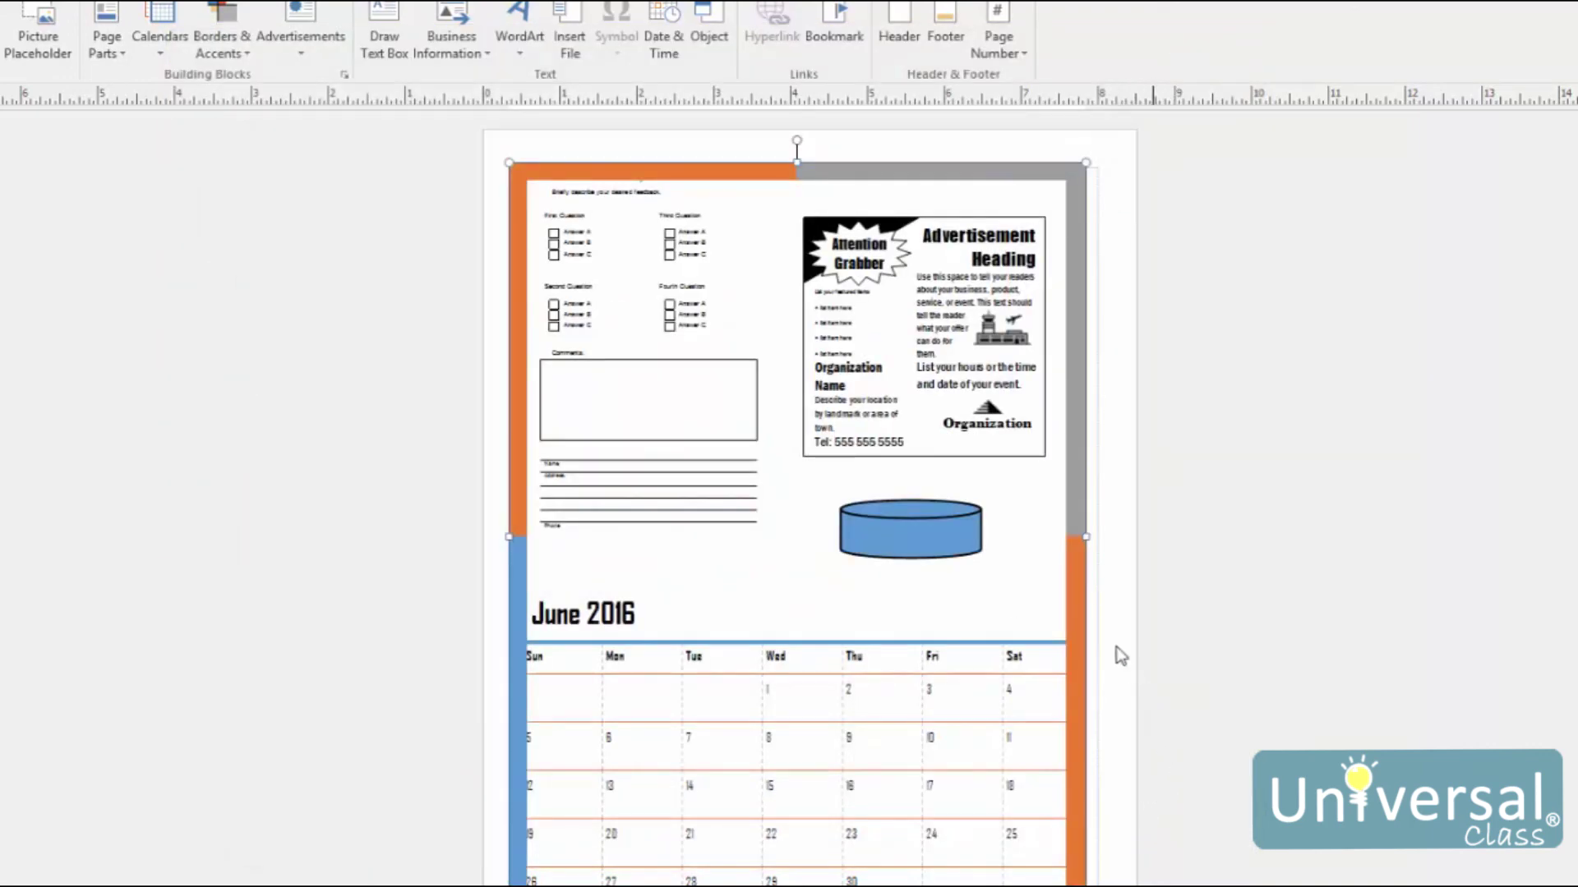
right_click(1079, 434)
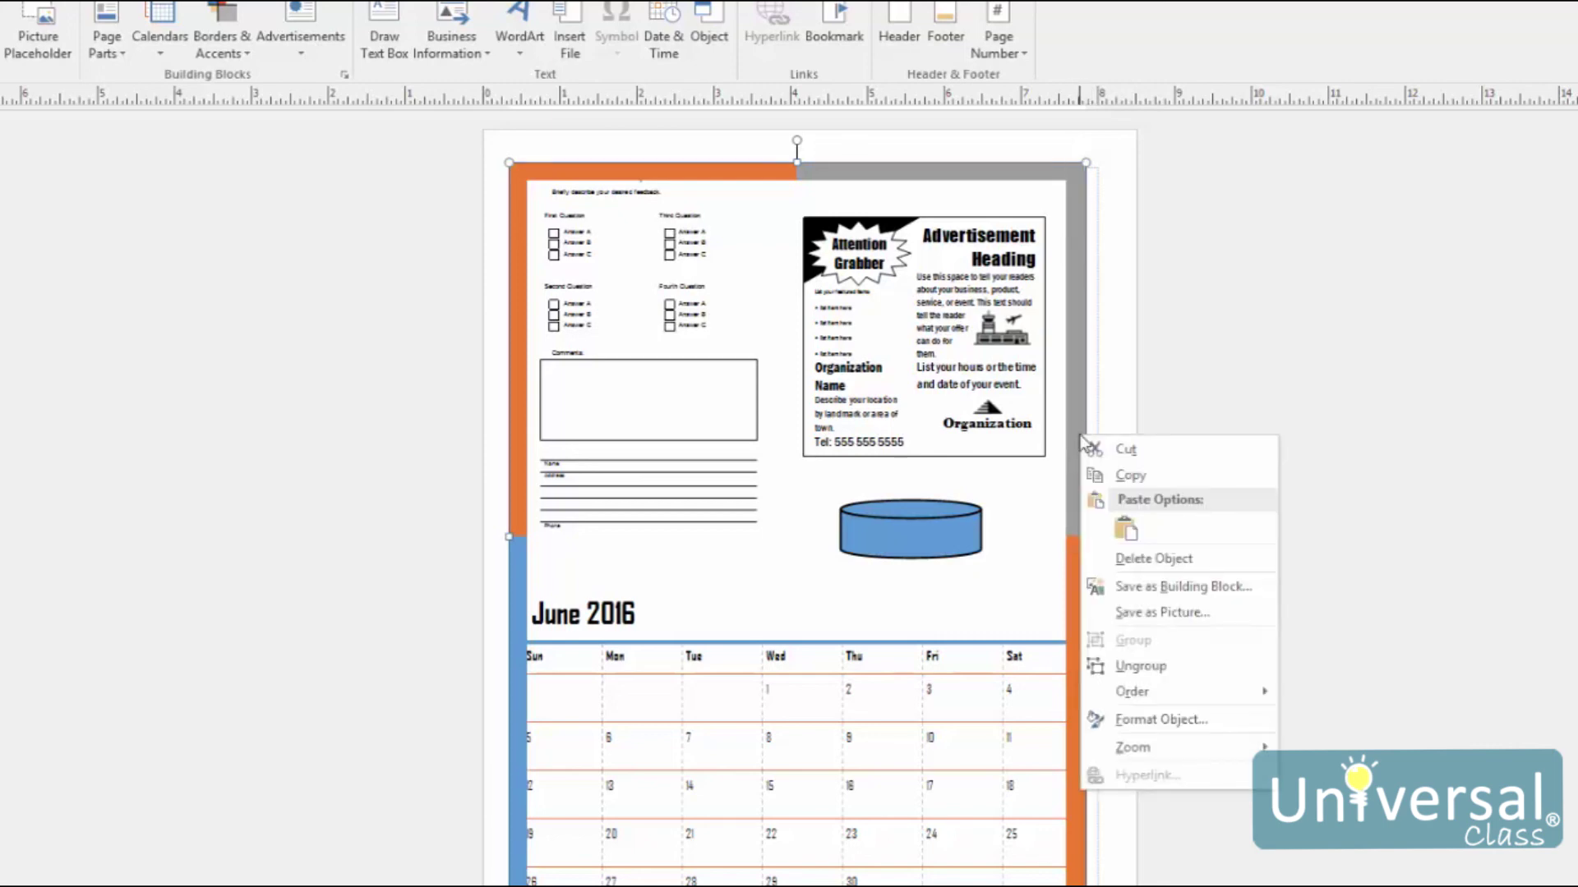
left_click(1180, 721)
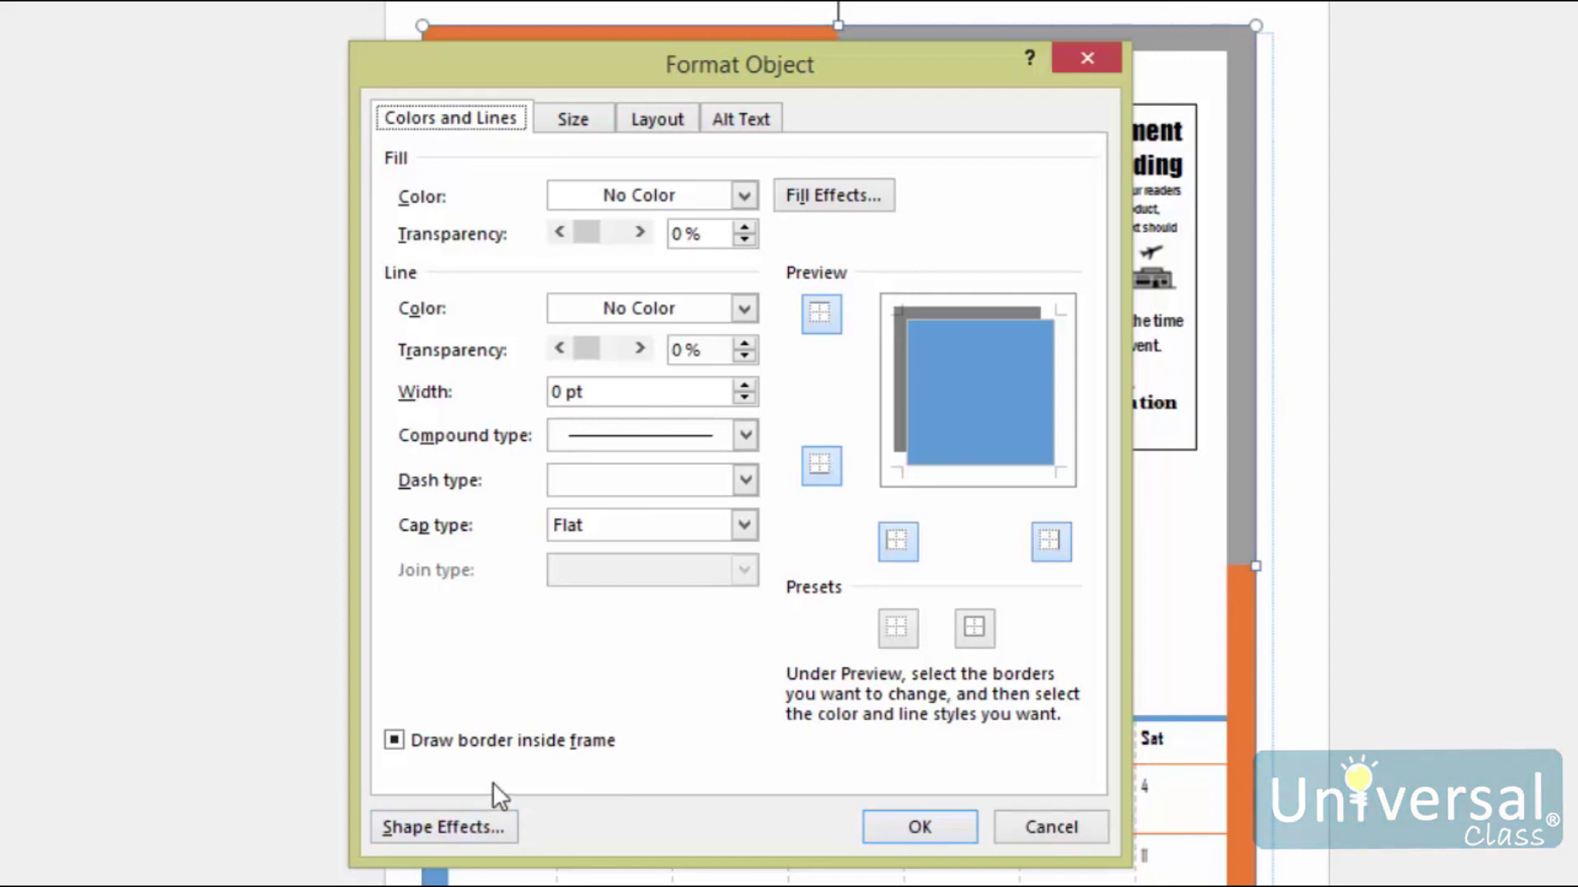
left_click(1057, 828)
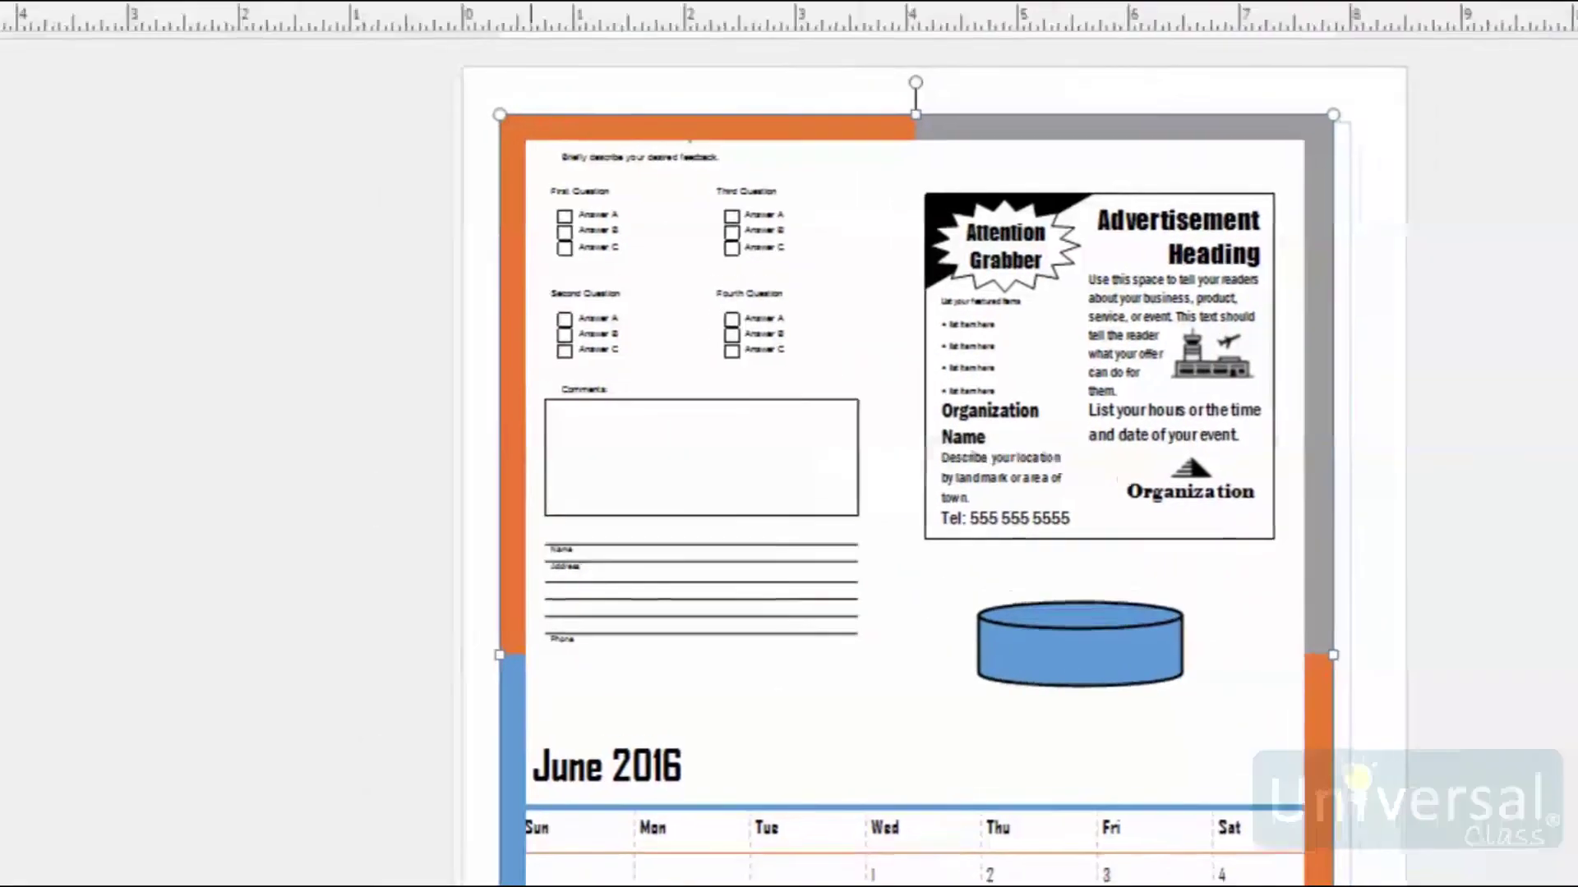